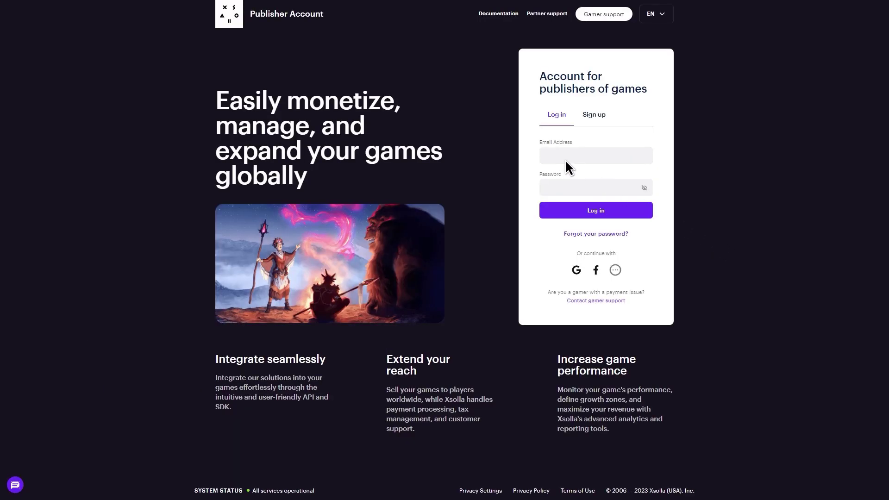
- Log in with the account e-mail and password, then list all projects
left_click(555, 155)
left_click(552, 187)
key("ctrl+v")
left_click(572, 209)
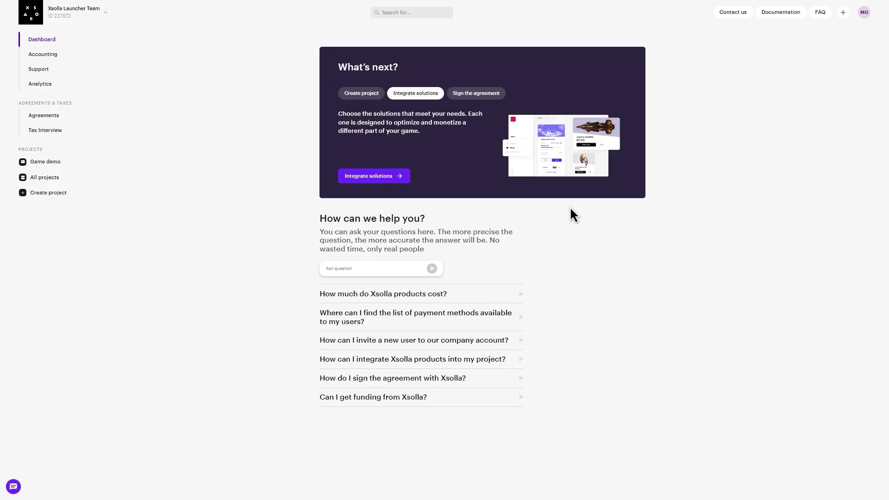
left_click(43, 177)
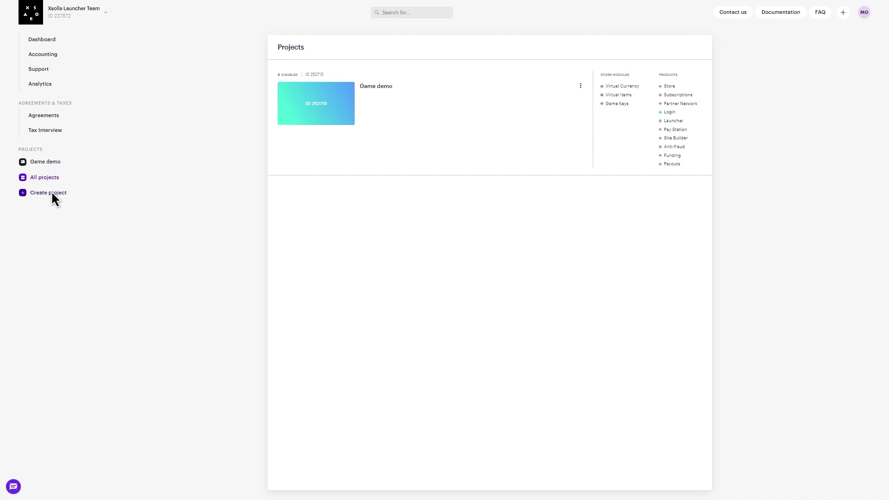
- Leave new-project creation and open the Game demo project from All projects
left_click(52, 193)
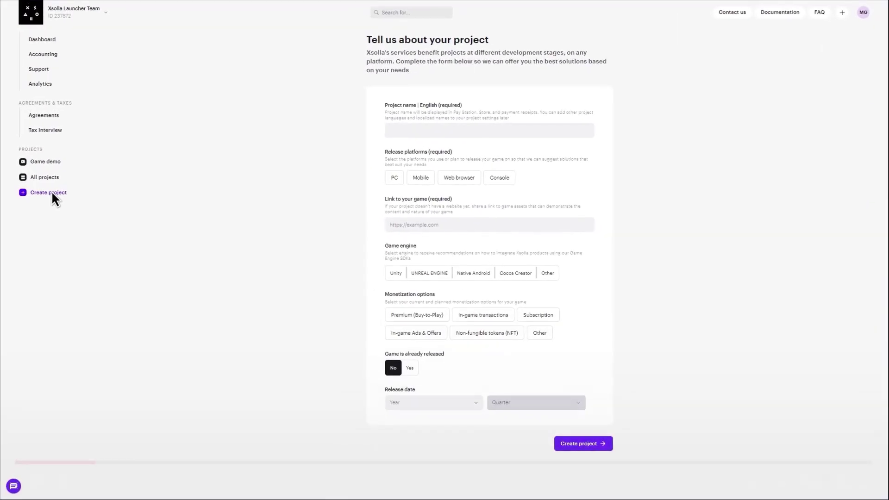
left_click(43, 178)
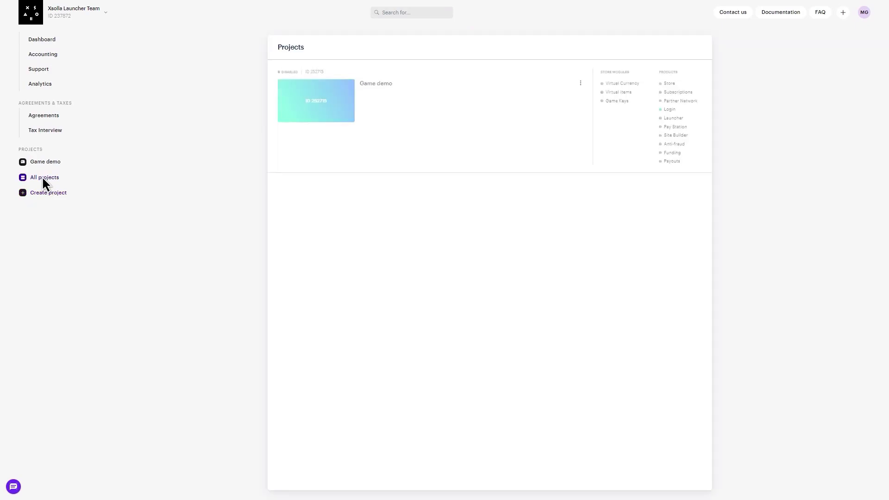
left_click(294, 113)
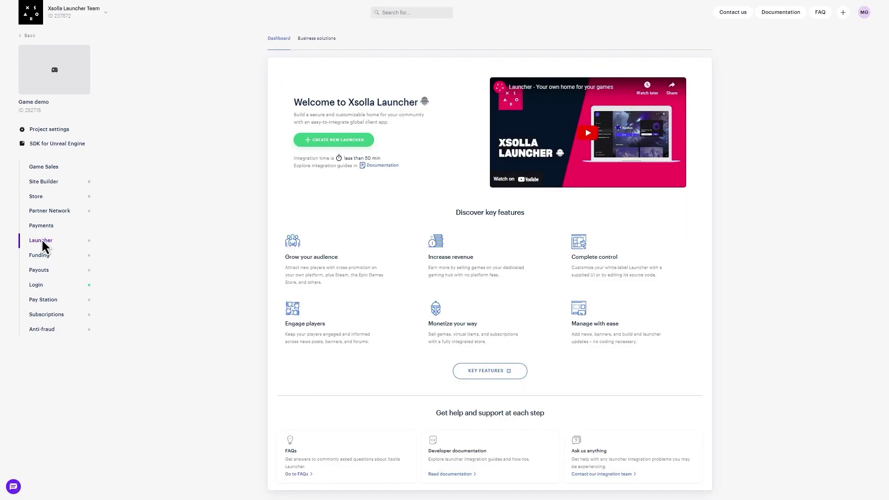
- Create a new launcher named 'Long Tale Games' and advance to Operating systems
left_click(334, 141)
left_click(451, 191)
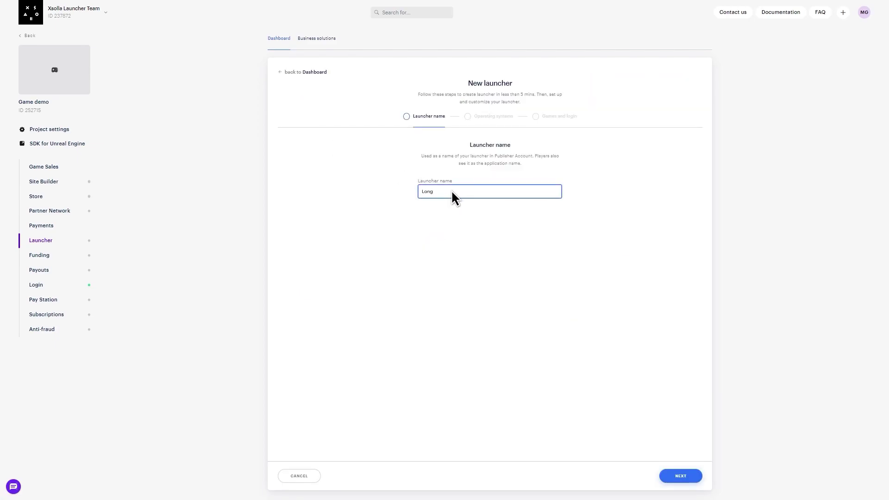
type("Long Tale Games")
left_click(503, 222)
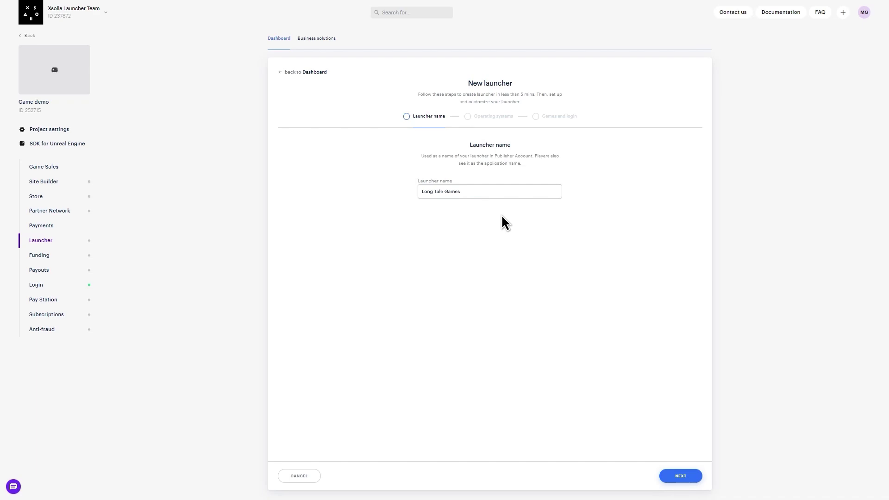
left_click(672, 476)
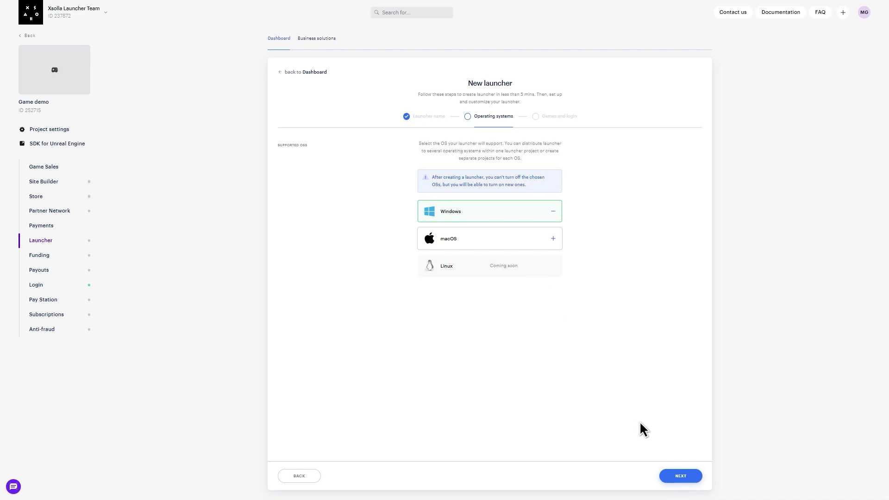
- Choose a new Login project named 'Login 1' and create the launcher
left_click(677, 474)
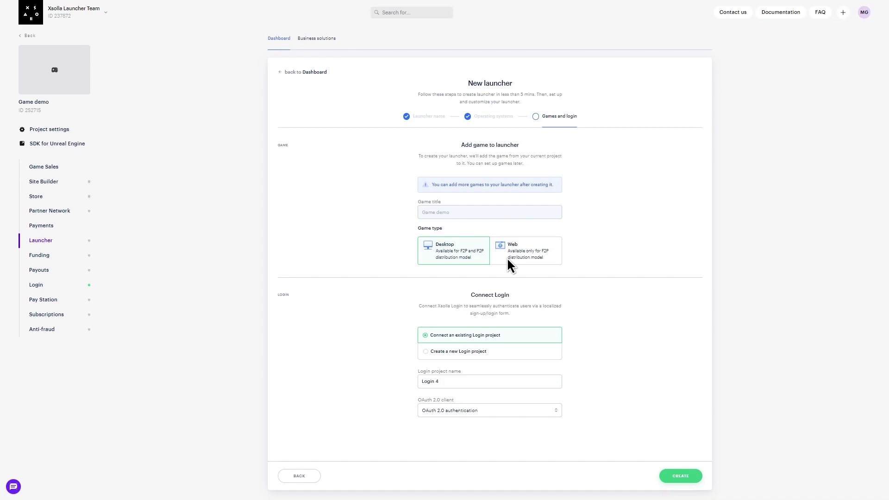
left_click(531, 381)
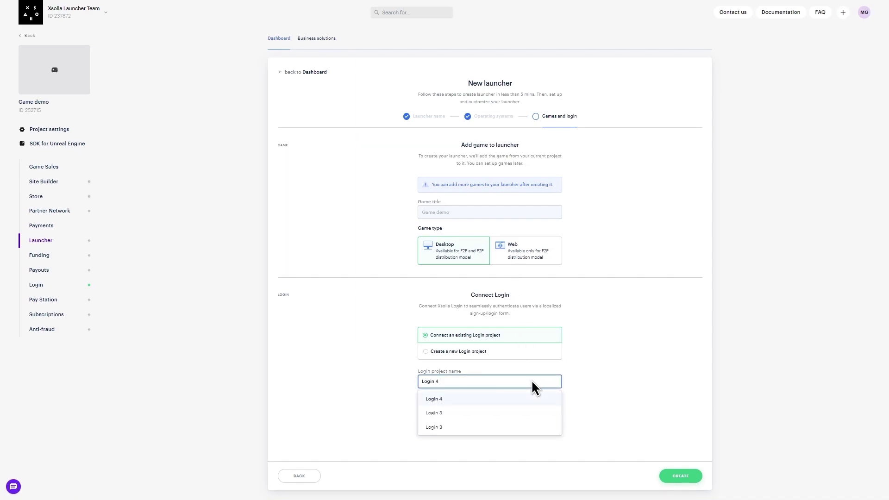
left_click(531, 380)
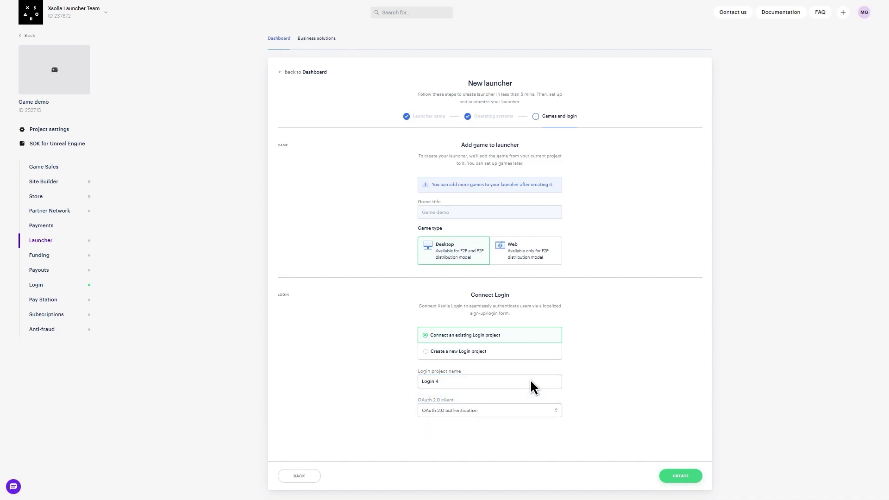
left_click(480, 353)
left_click(478, 379)
key("BackSpace")
type("1")
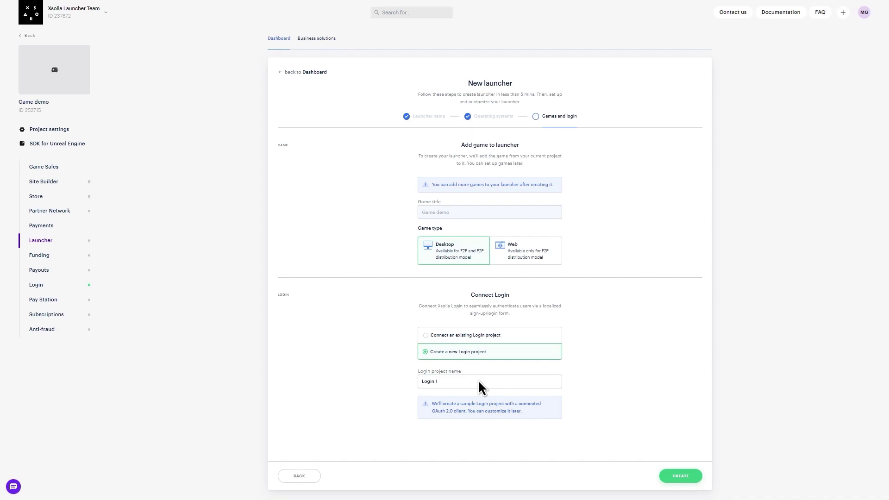
left_click(670, 477)
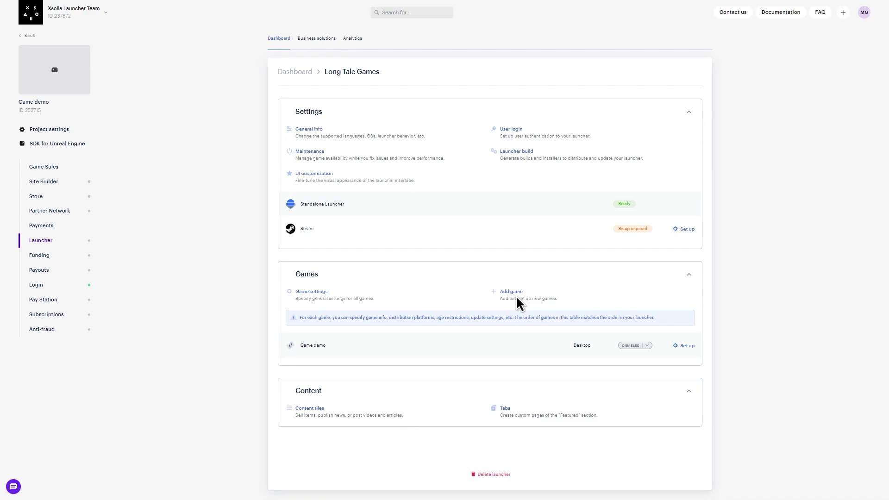
- Switch Game demo from DISABLED to ENABLED and open its Set up page
left_click(628, 346)
left_click(629, 359)
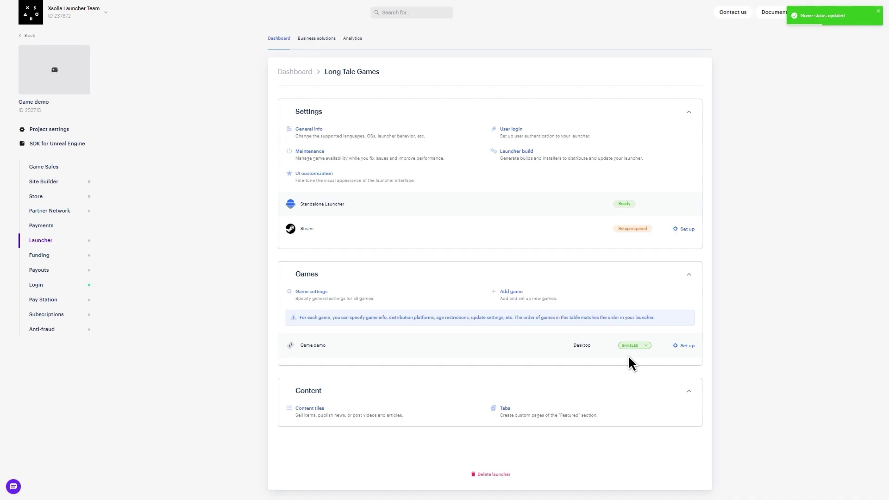
left_click(684, 346)
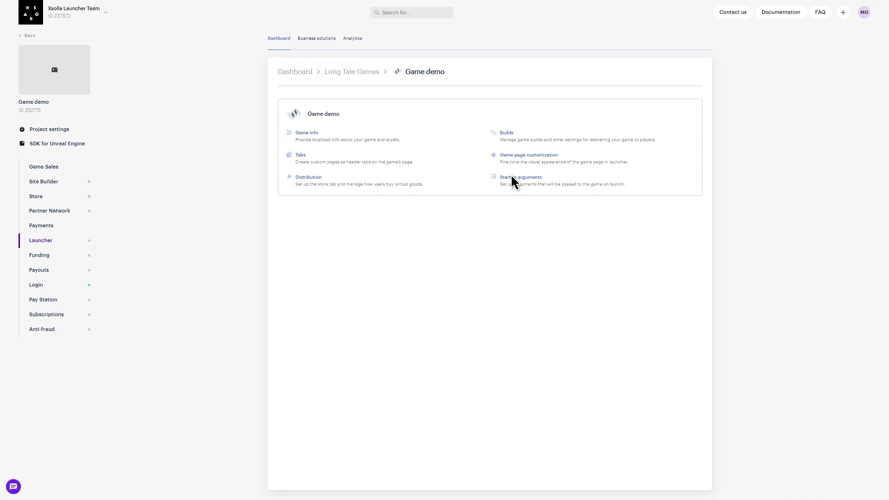
- Return to Long Tale Games via the breadcrumb and open Launcher build
left_click(354, 70)
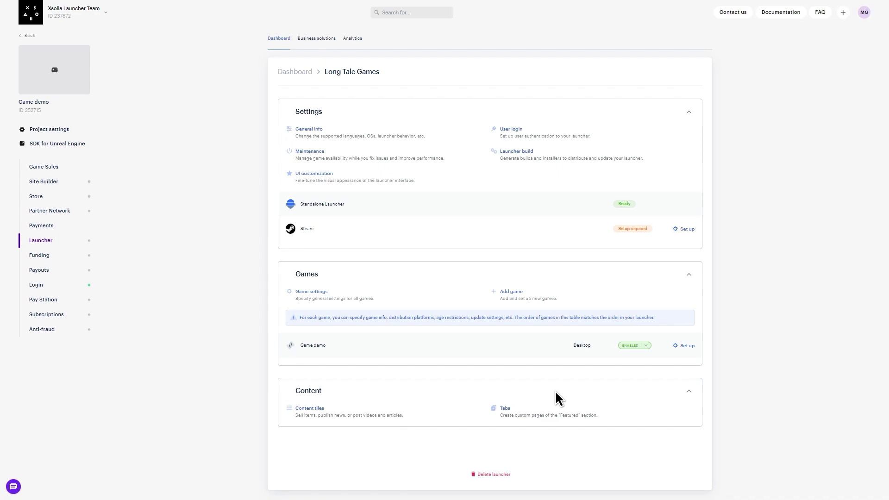
left_click(513, 151)
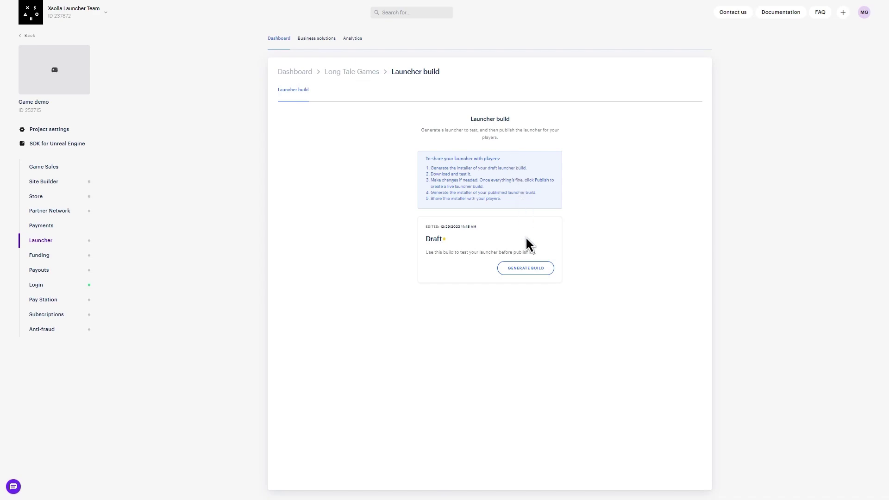
- Generate the Draft launcher build and check its Get installer options
left_click(530, 266)
left_click(447, 268)
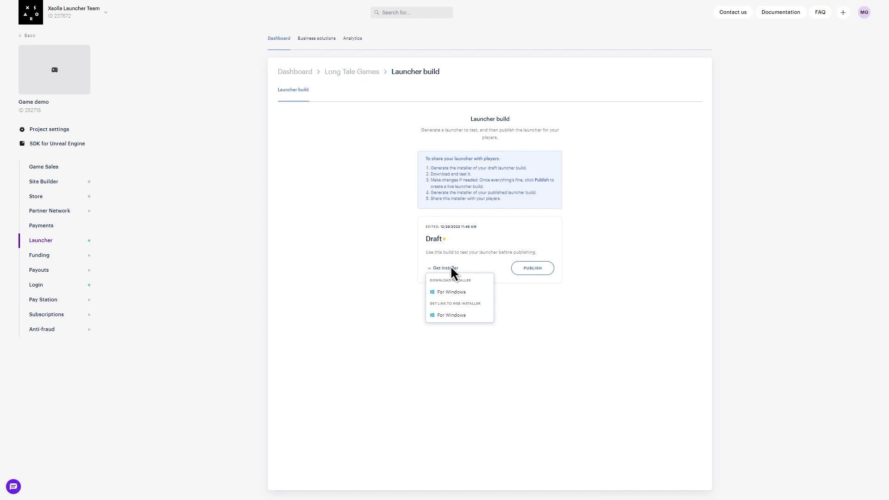
left_click(453, 273)
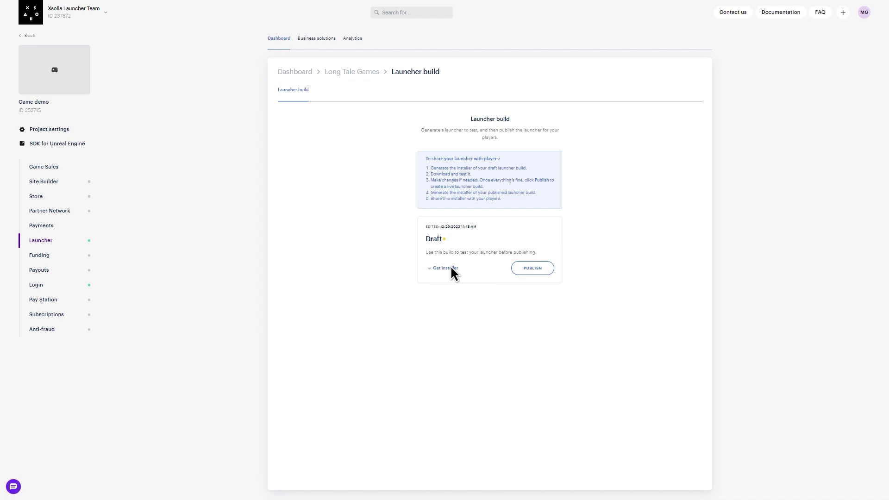
- Publish the draft build, generate the published build, then return to the Long Tale Games overview
left_click(532, 269)
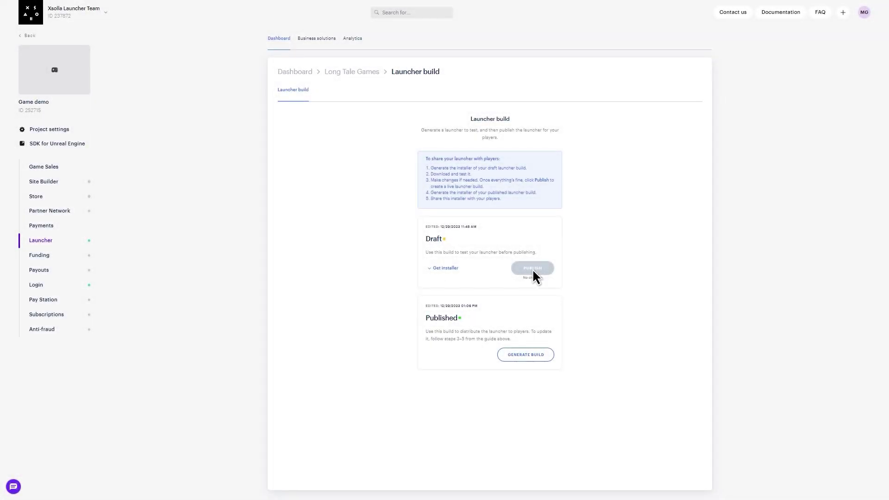
left_click(524, 357)
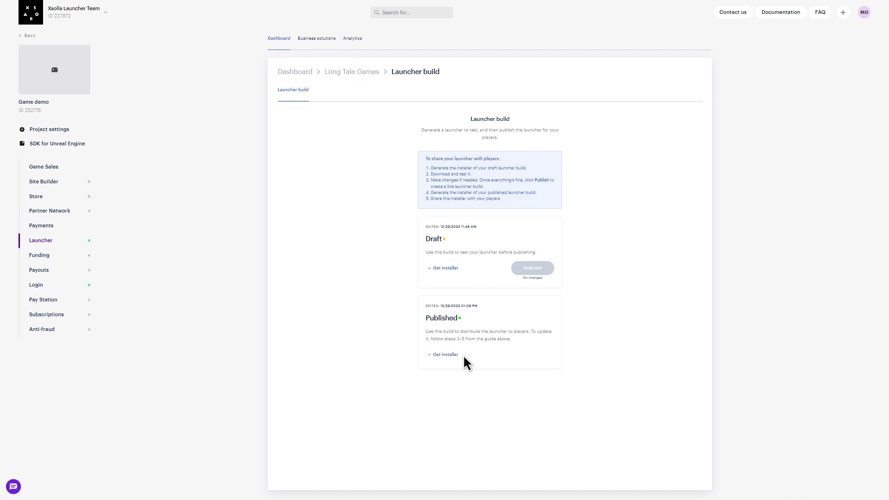
left_click(446, 355)
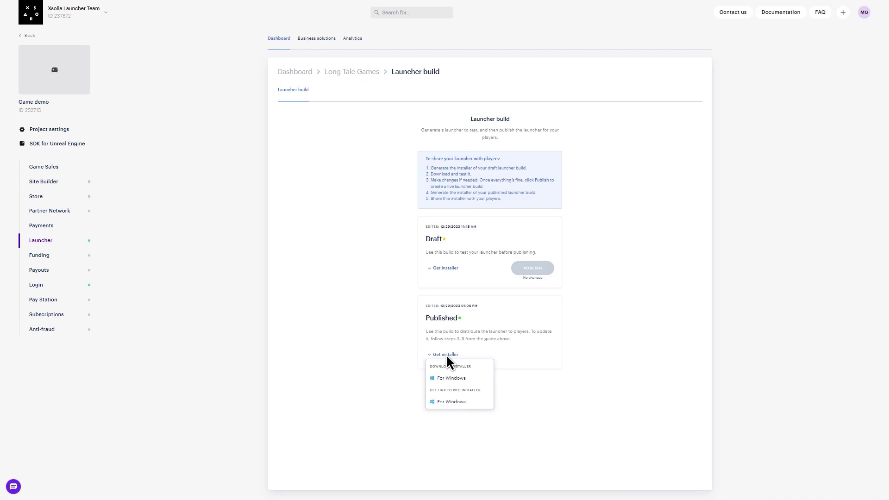
left_click(446, 355)
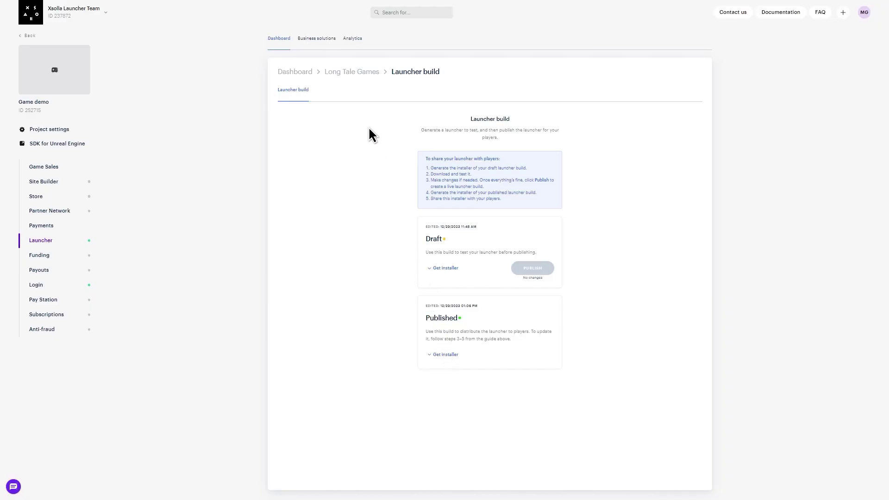
left_click(350, 73)
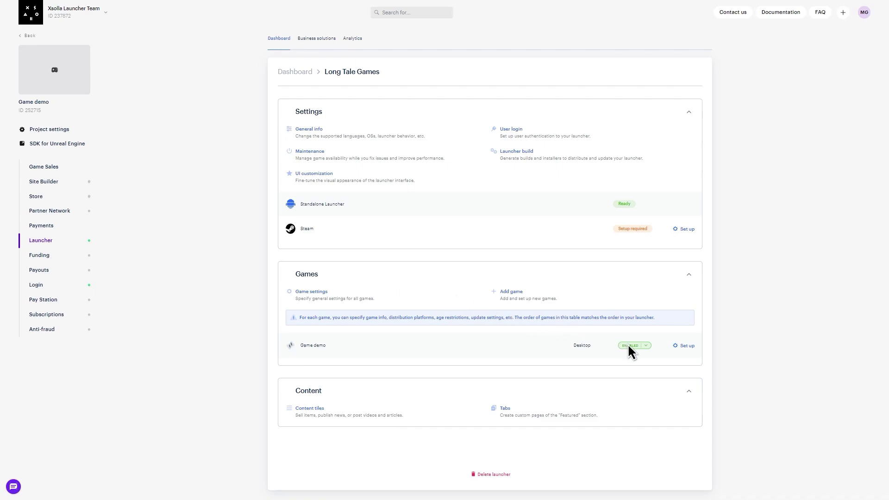
- Download the Windows BuildLoader.zip from Game demo's Builds settings and reveal it in Downloads
left_click(684, 346)
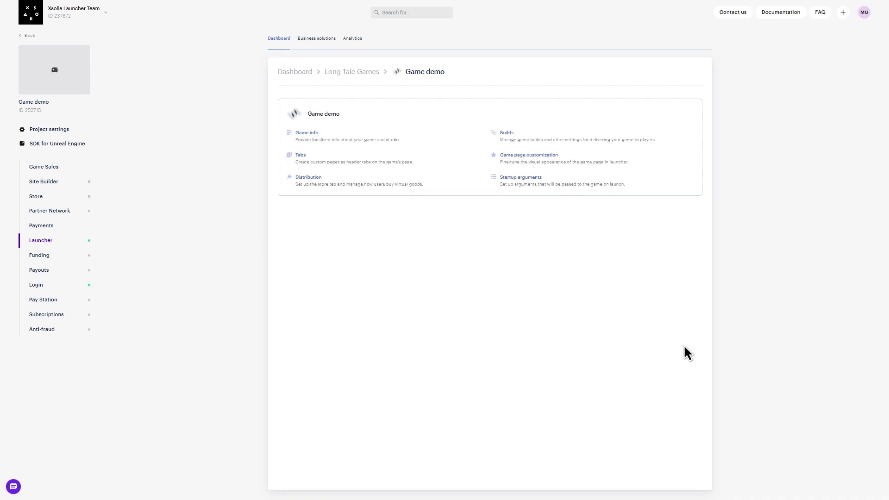
left_click(506, 133)
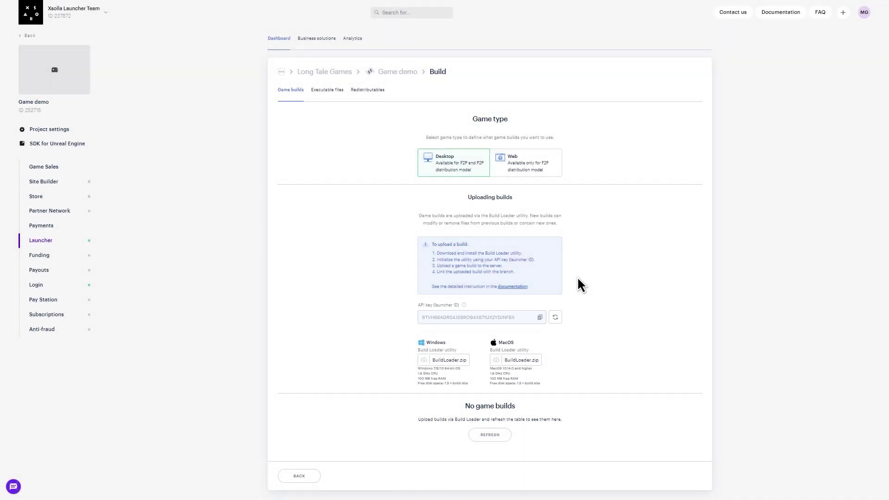
left_click(442, 361)
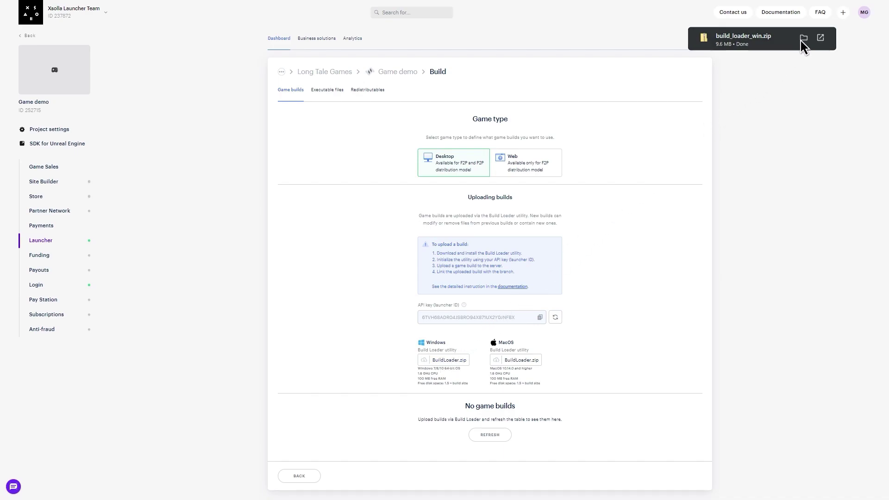
left_click(803, 37)
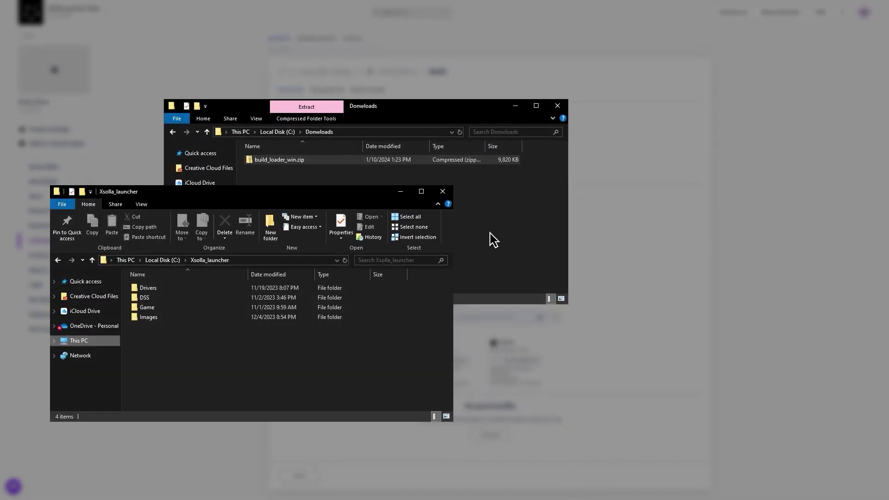
- Copy the Win folder from build_loader_win.zip into C:\Xsolla_launcher, open it, and select its path
left_click(478, 189)
double_click(267, 159)
left_click_drag(266, 159, 202, 372)
double_click(146, 328)
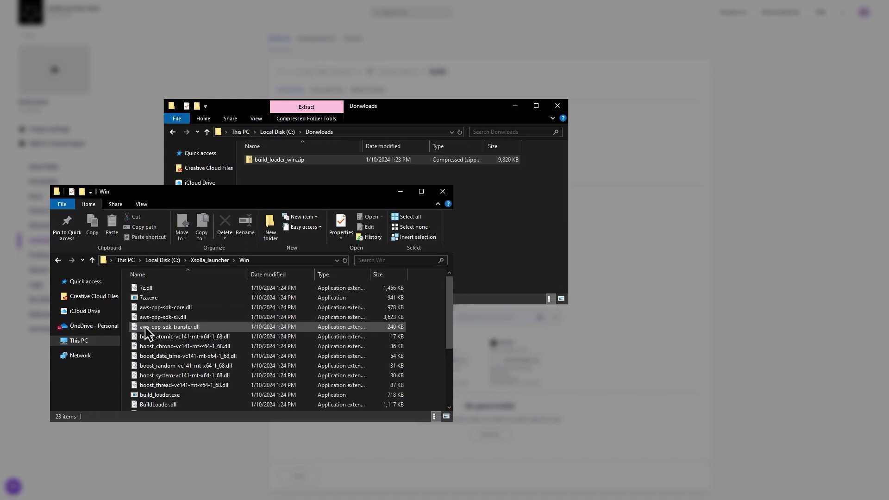
left_click(276, 258)
key("ctrl+c")
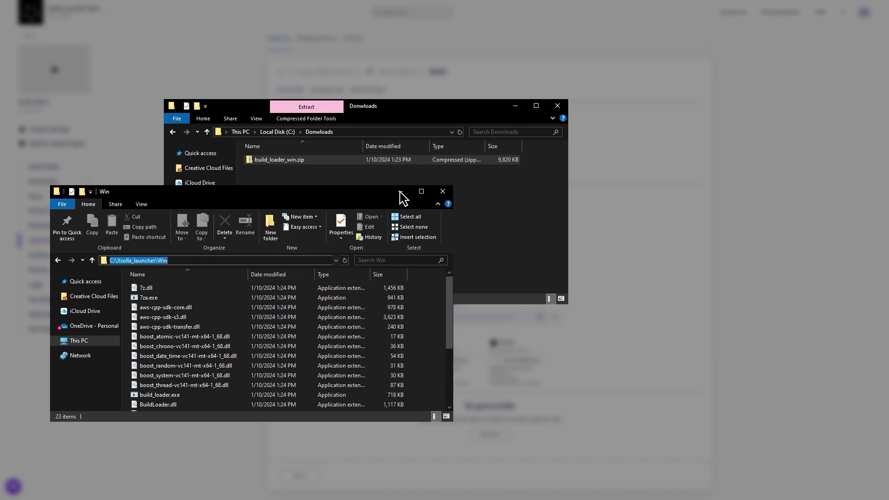
left_click(400, 191)
- In Command Prompt, change directory to C:\Xsolla_launcher\Win with cd /d
left_click(515, 106)
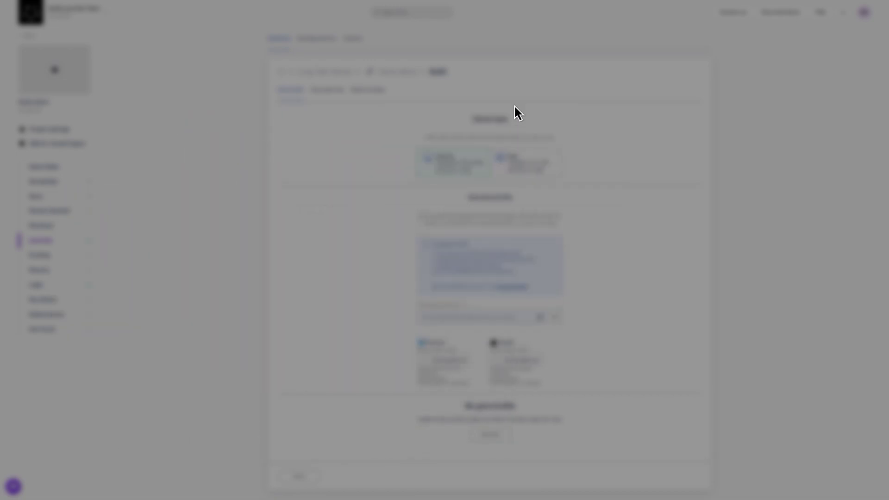
type("cd /d")
key("ctrl+v")
key("Return")
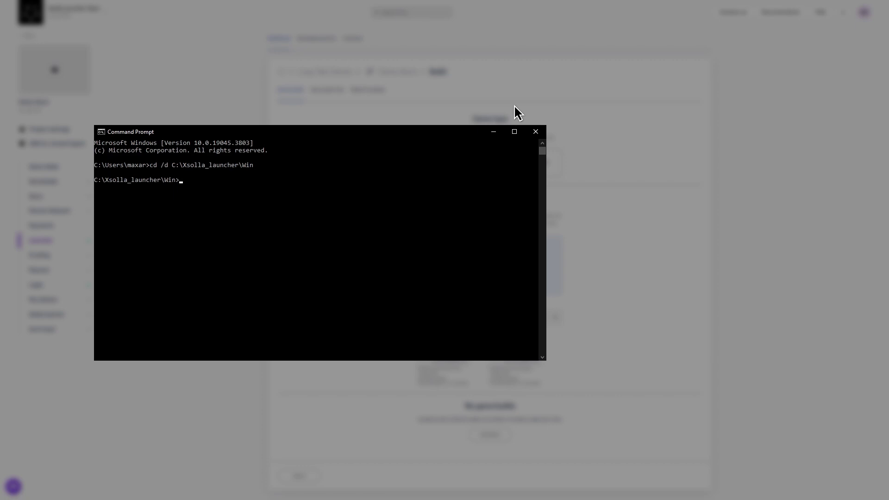
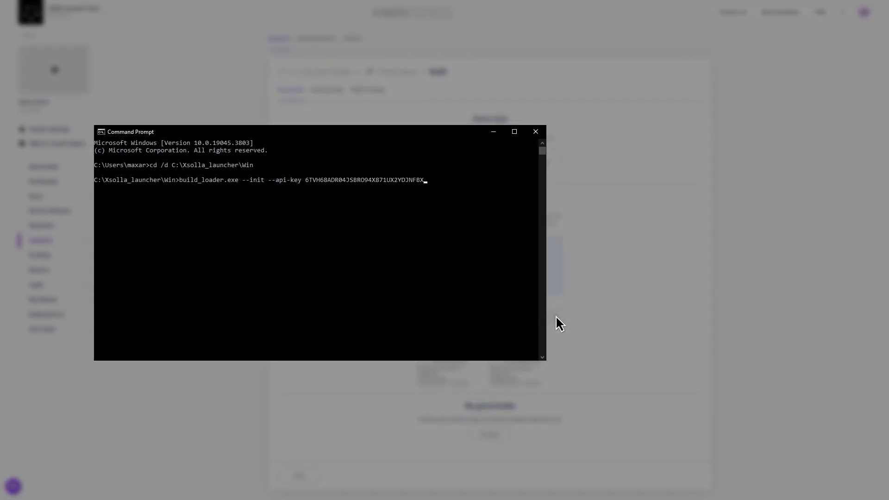
- Initialize the build loader with build_loader.exe --init --api-key and the launcher API key
key("Return")
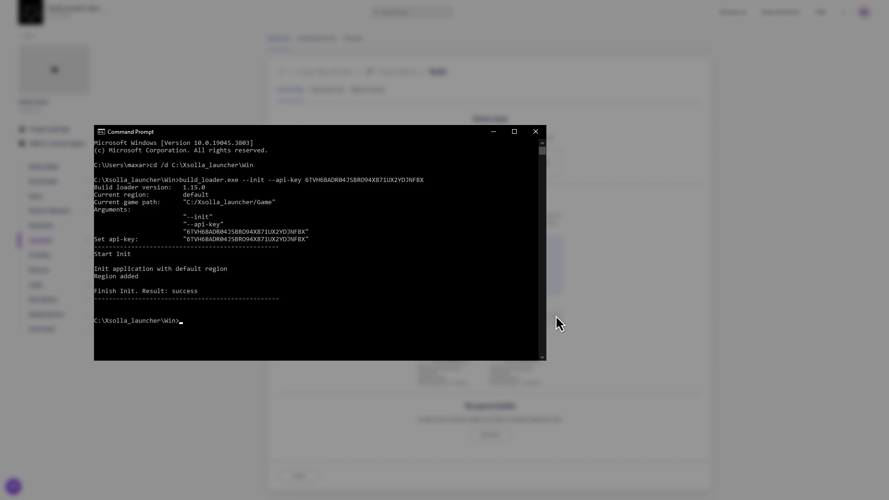
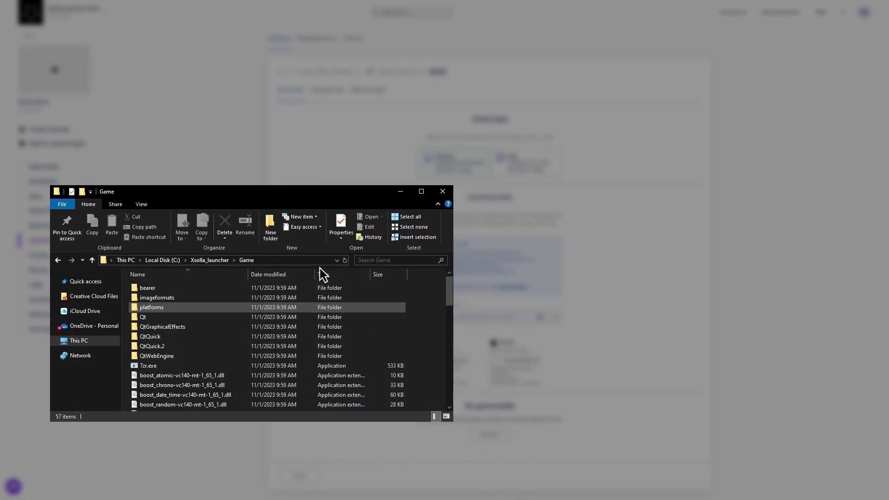
- Select the C:\Xsolla_launcher\Game path in File Explorer's address bar for copying
left_click(312, 259)
key("ctrl+c")
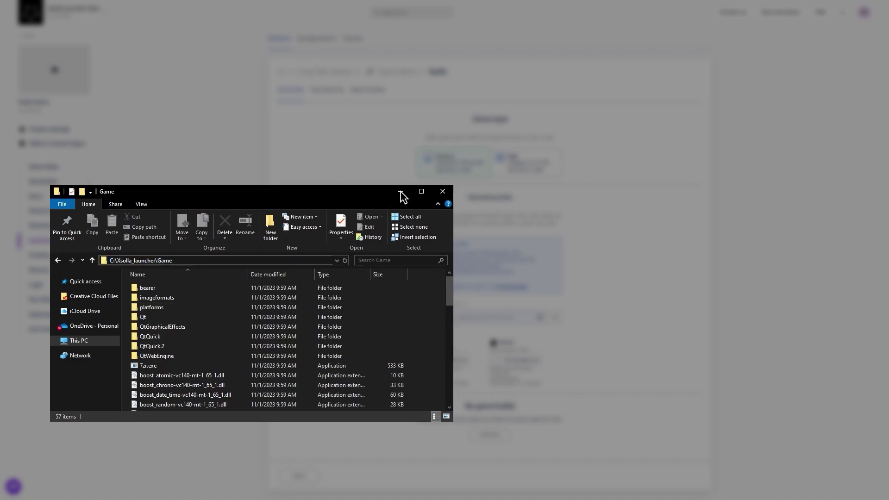
- Run build_loader.exe --game-path C:\Xsolla_launcher\Game --update --descr Test to upload the build
left_click(401, 191)
key("ctrl+v")
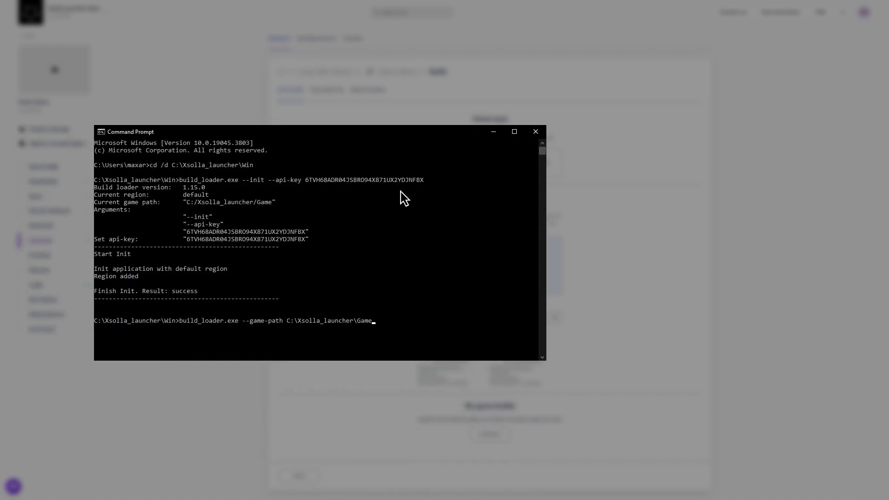
type("--update")
type("--descr Test")
key("Return")
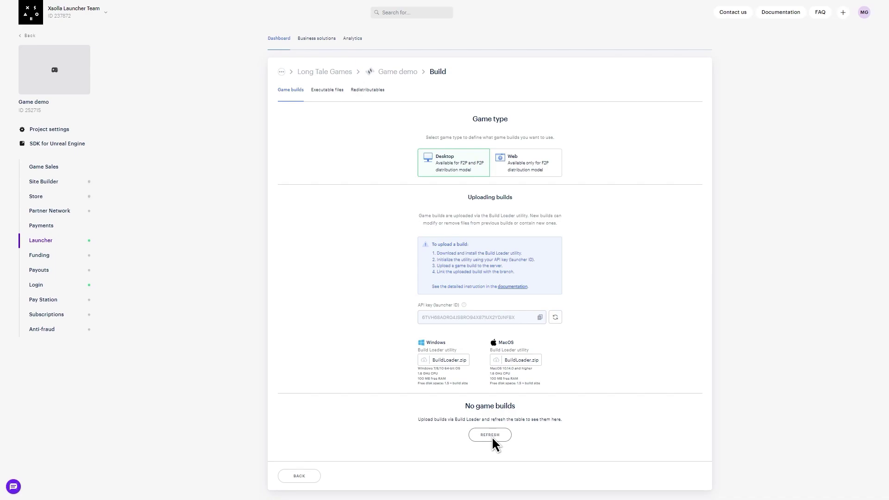
- Scroll down to Game builds and open the edit settings for build 26739 (Test)
scroll(491, 436, "down", 2)
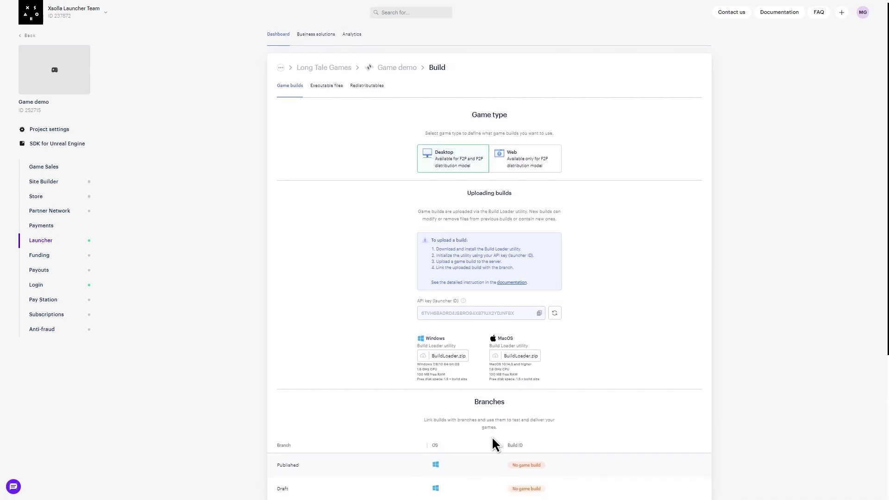
scroll(493, 437, "down", 3)
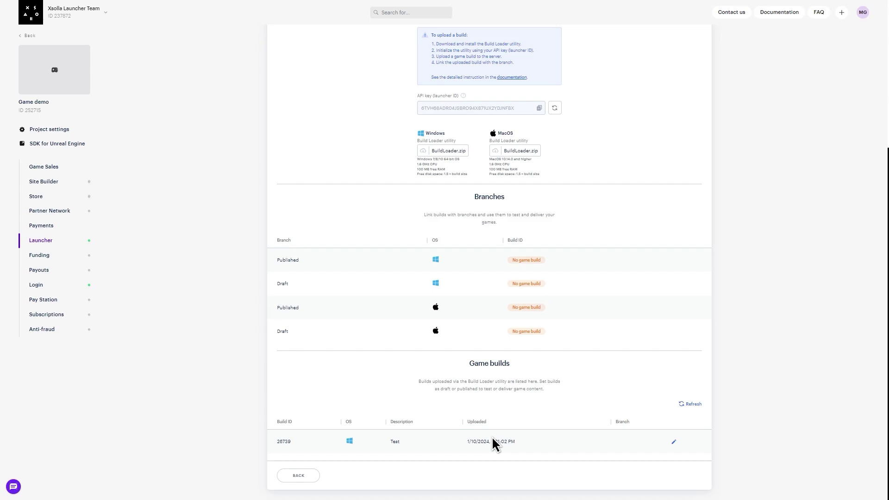
left_click(674, 441)
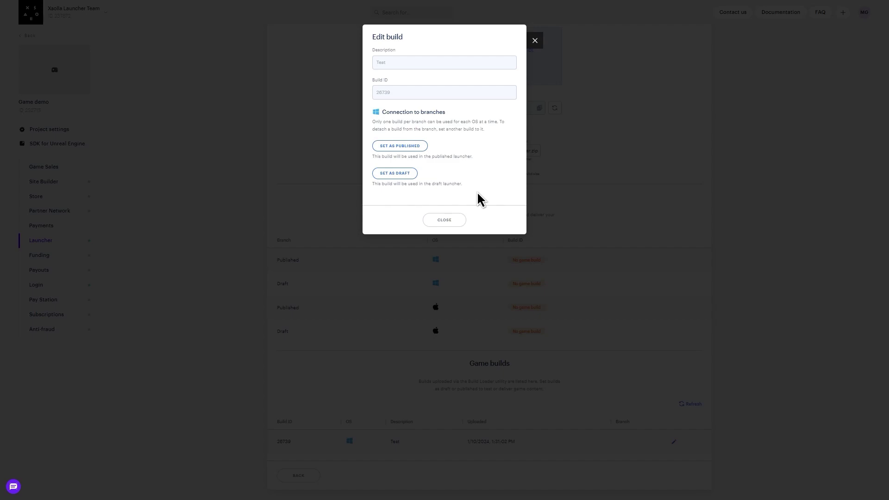
- Set build 26739 as the Windows Draft, confirm it, and close the Edit build dialog
left_click(395, 175)
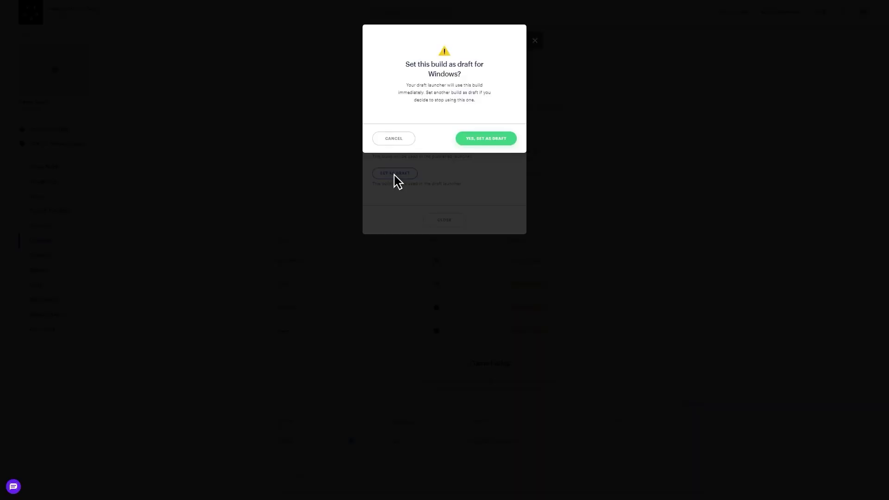
left_click(484, 139)
left_click(454, 219)
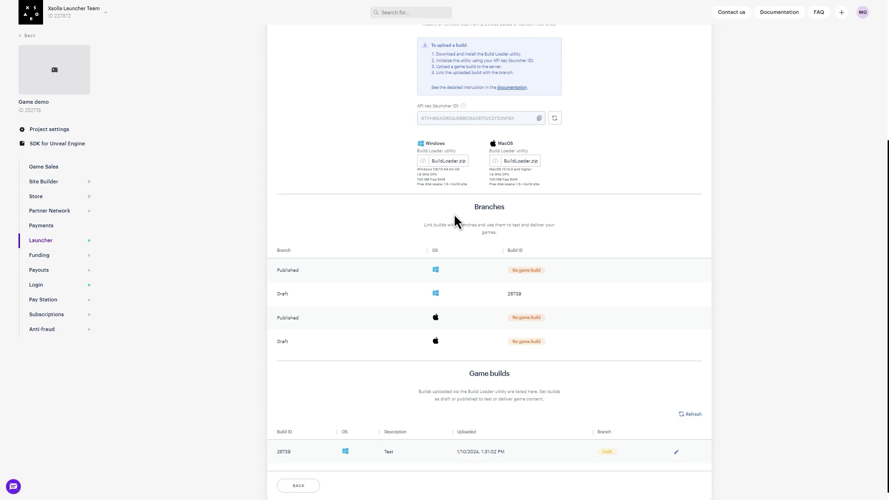
scroll(454, 214, "up", 5)
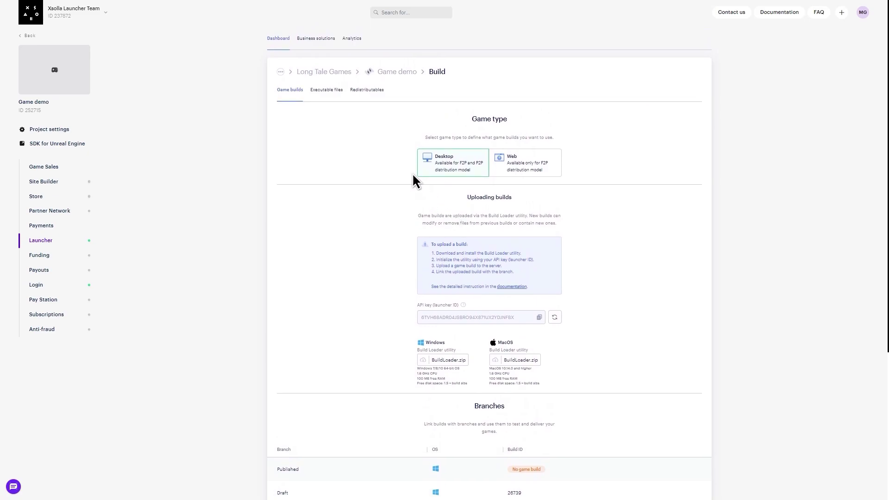
- Save game.exe as the Windows executable file name on the Executable files tab
left_click(327, 92)
left_click(489, 205)
type("game.exe")
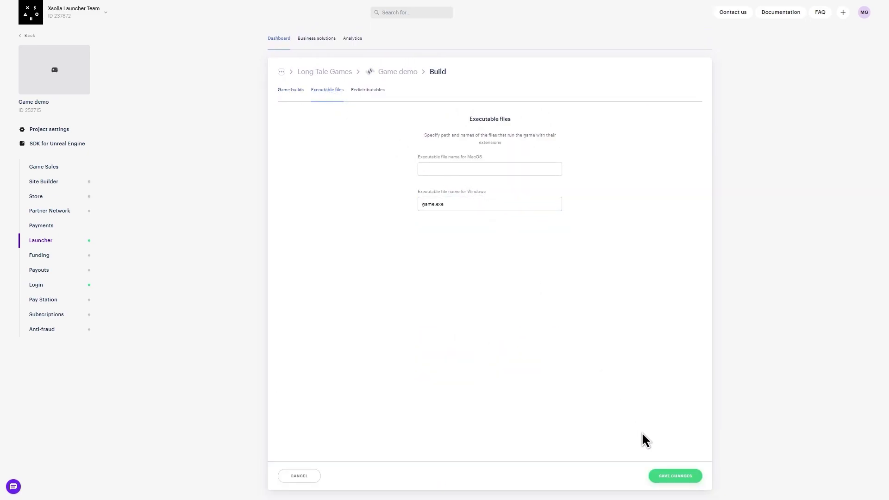
left_click(671, 477)
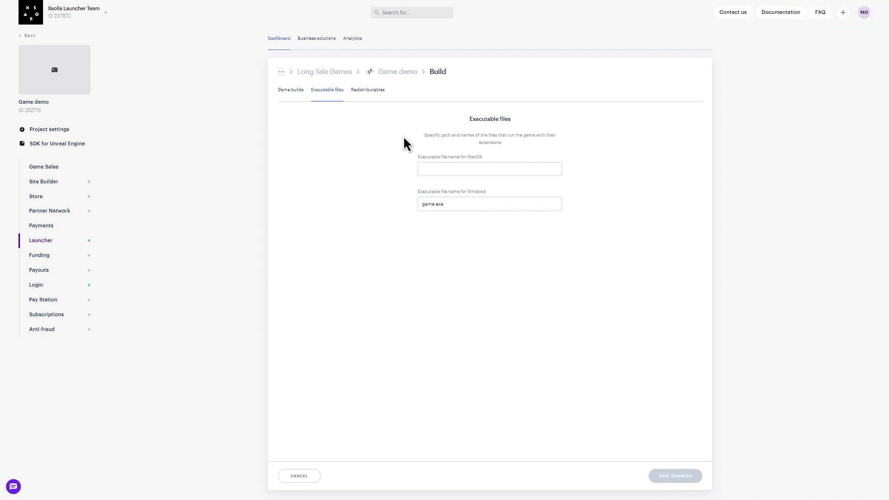
left_click(367, 91)
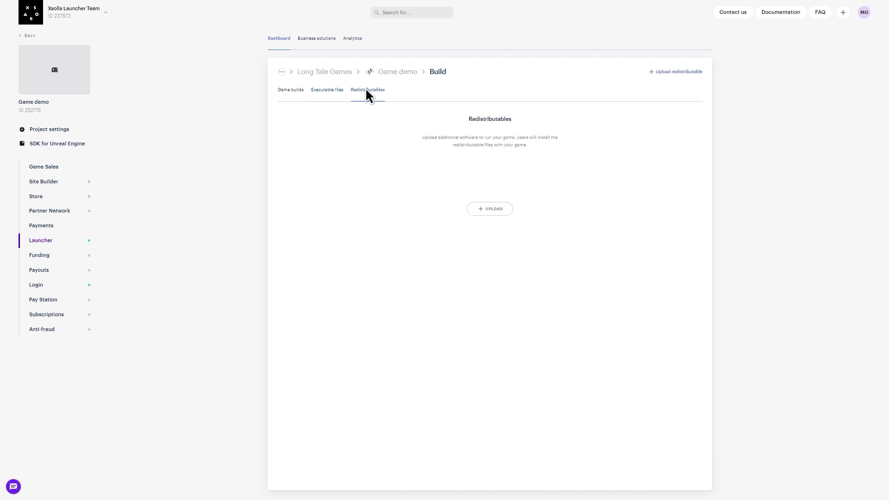
- Upload dxwebsetup.exe as a Windows redistributable named DirectX
left_click(490, 212)
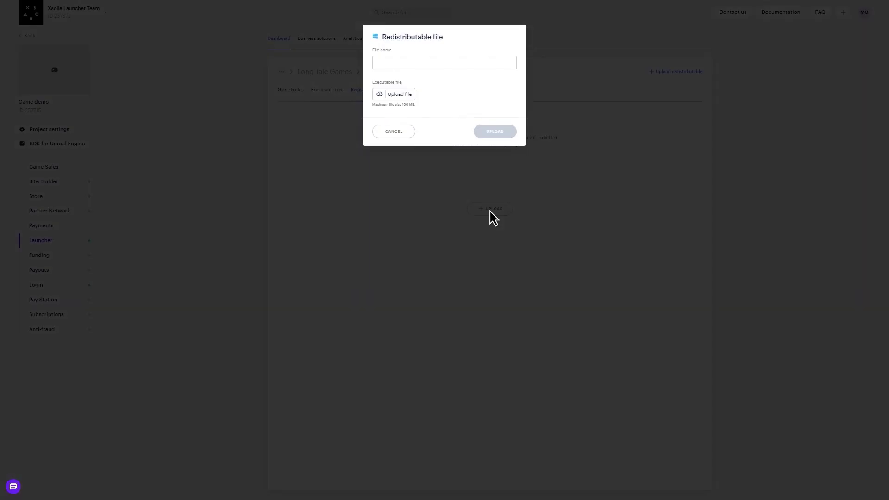
left_click(430, 64)
type("DirectX")
left_click(399, 94)
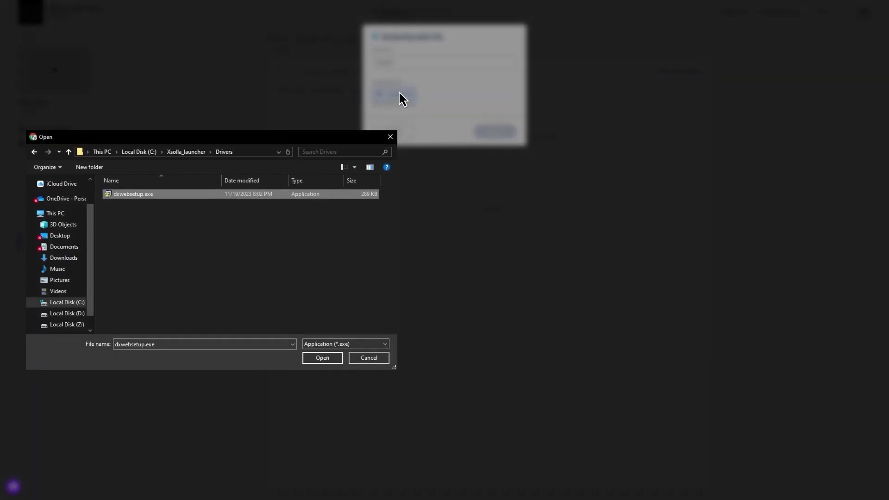
left_click(330, 359)
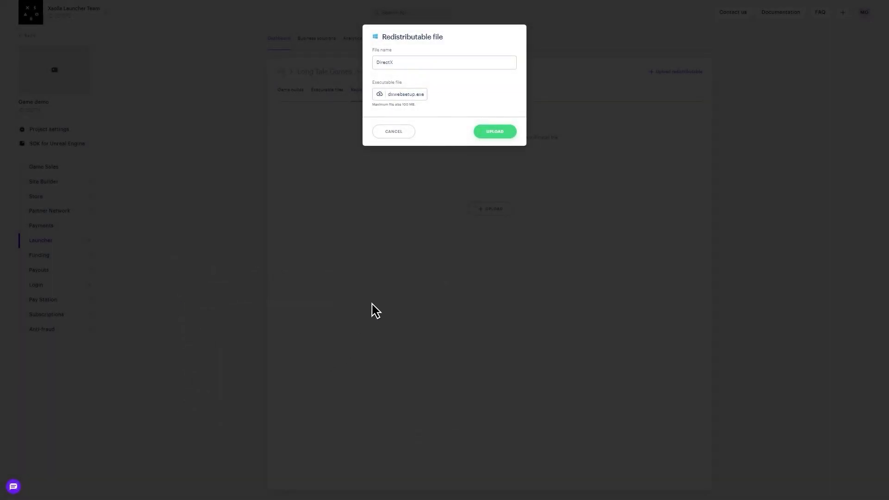
left_click(501, 134)
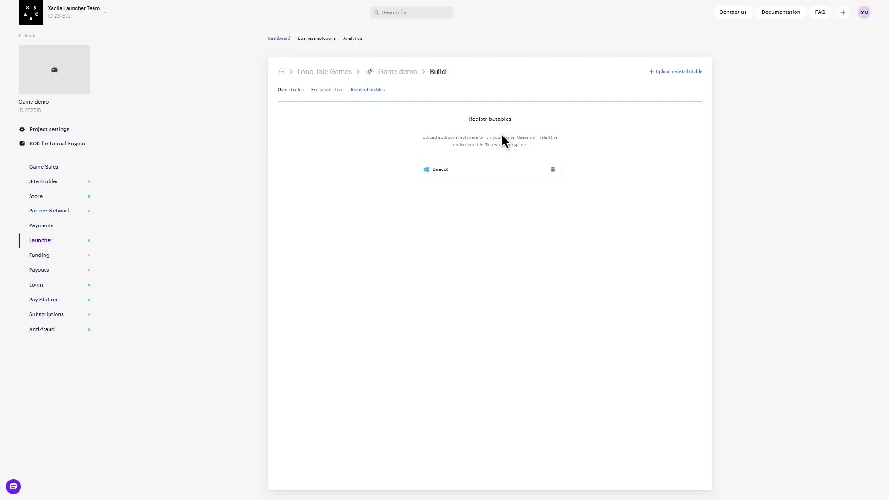
left_click(397, 72)
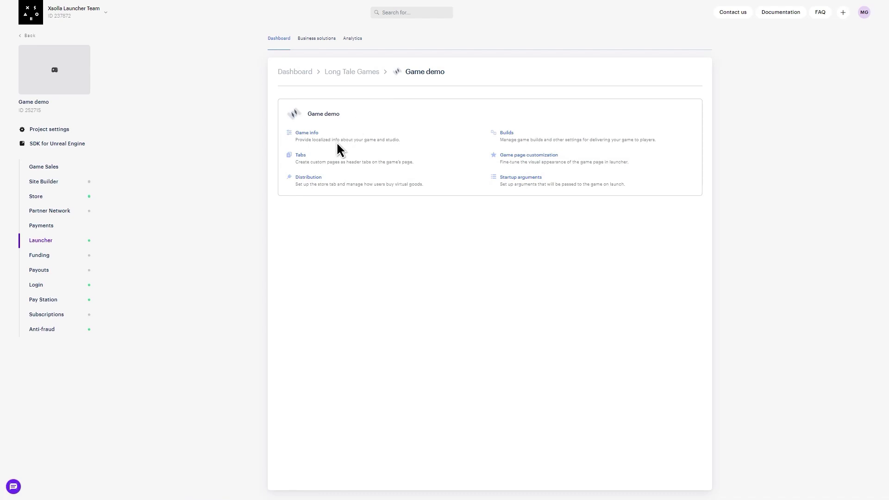
- Under Distribution, switch to Pay-to-play and compare the Sell in web and Sell in launcher options
left_click(308, 178)
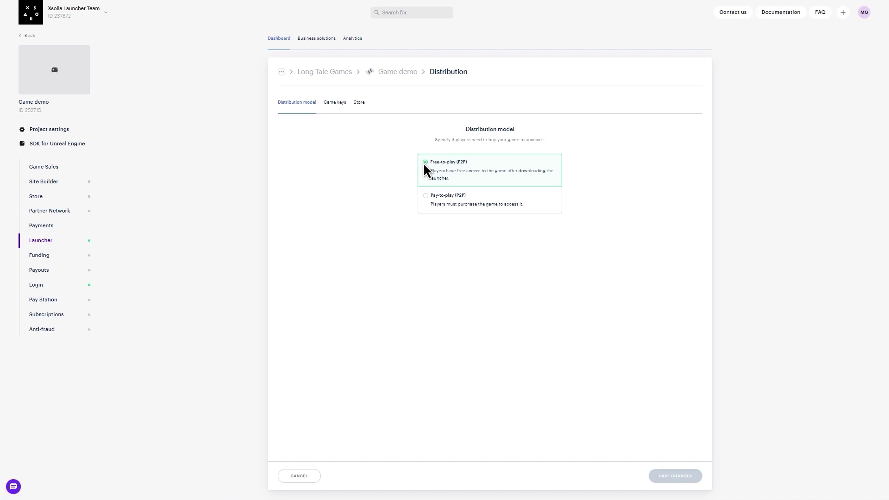
left_click(425, 196)
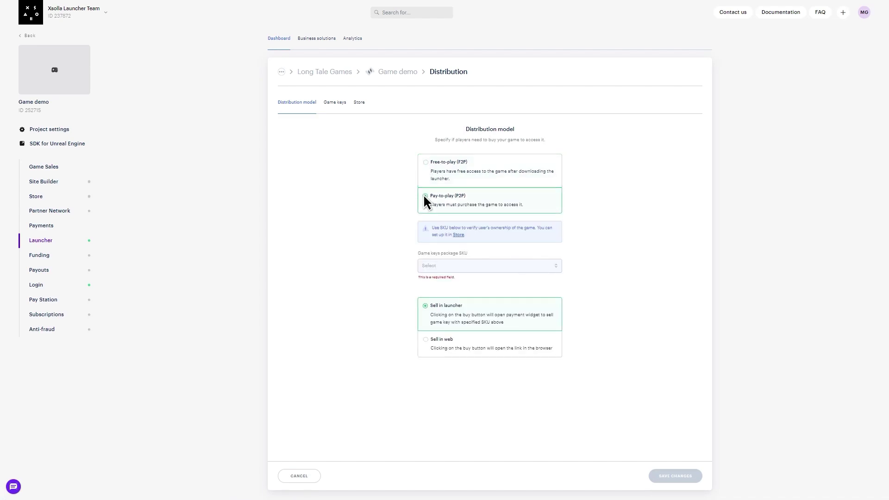
left_click(457, 338)
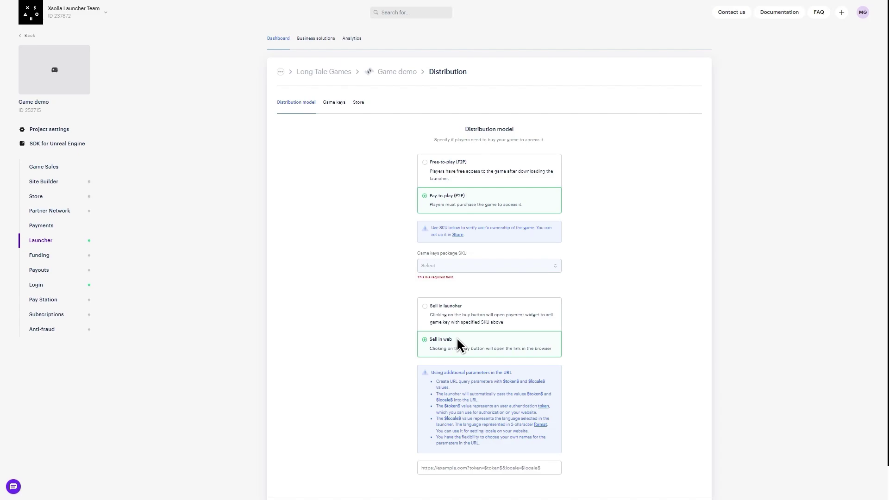
left_click(426, 306)
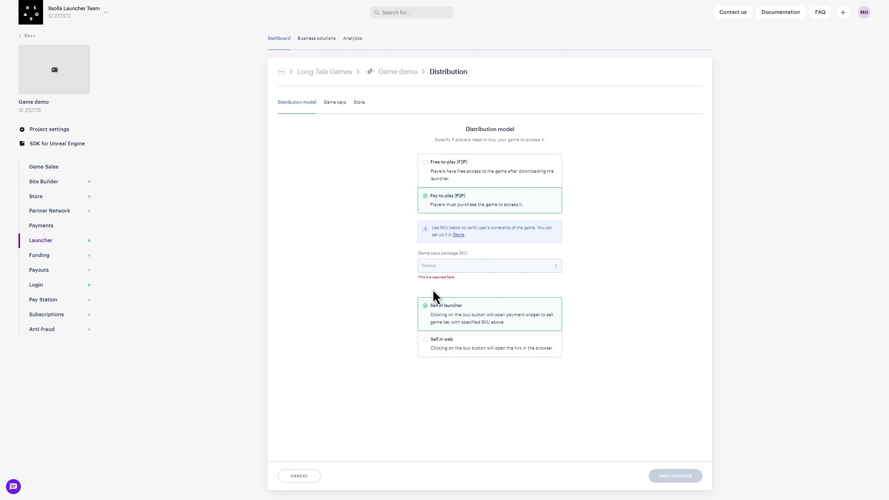
left_click(456, 234)
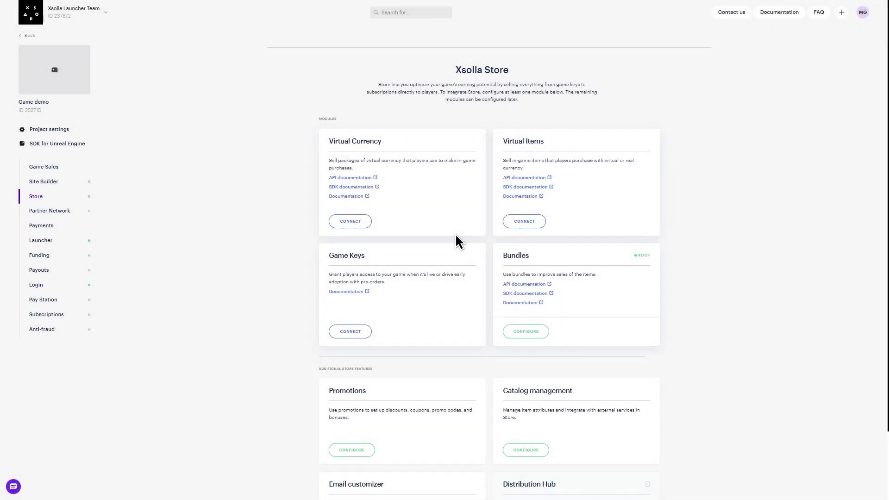
- Connect Game Keys and create a key package manually with the GameKey_360x480.png image
left_click(351, 332)
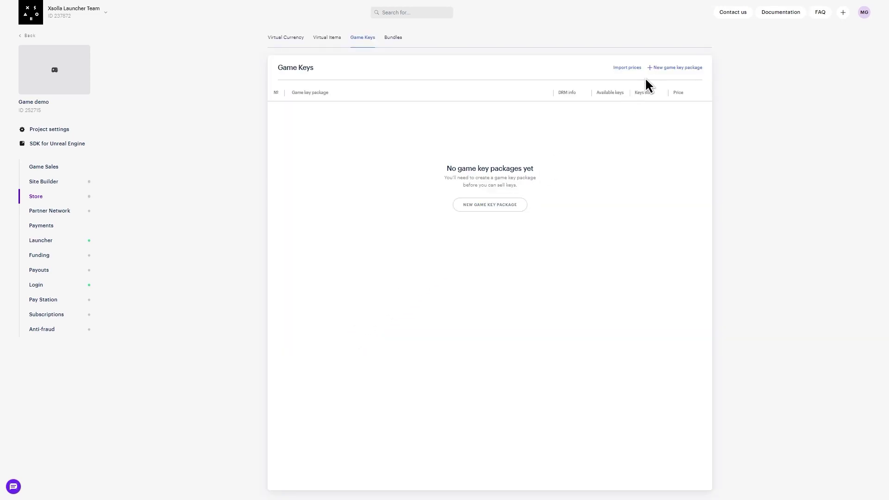
left_click(660, 67)
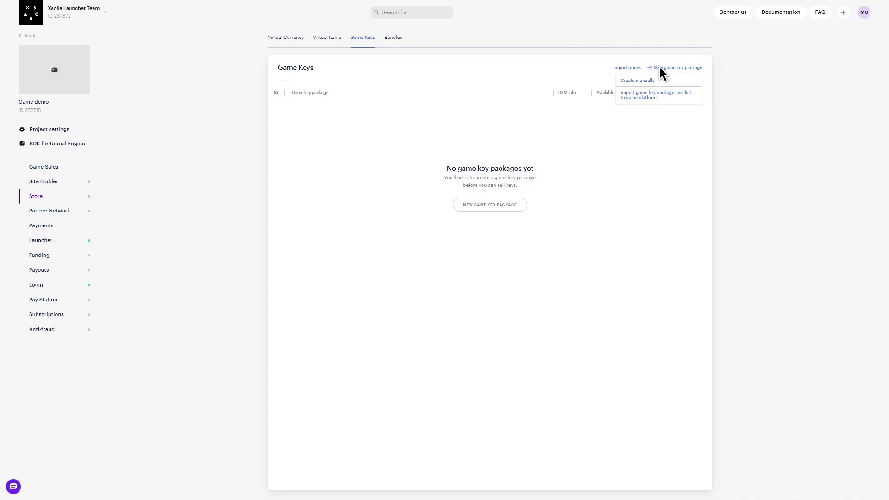
left_click(664, 80)
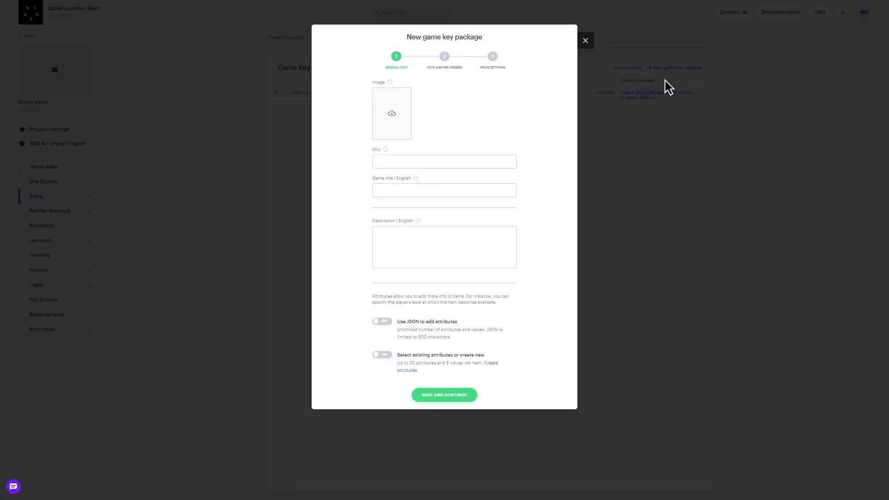
left_click(402, 109)
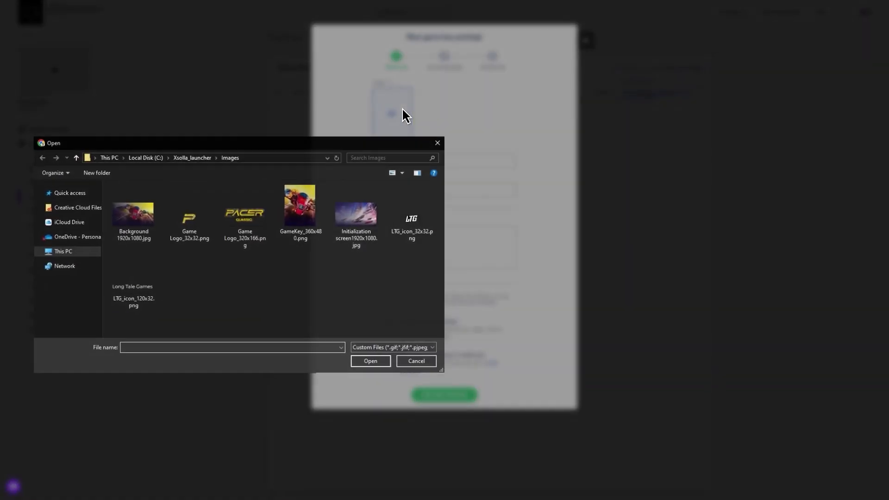
left_click(298, 210)
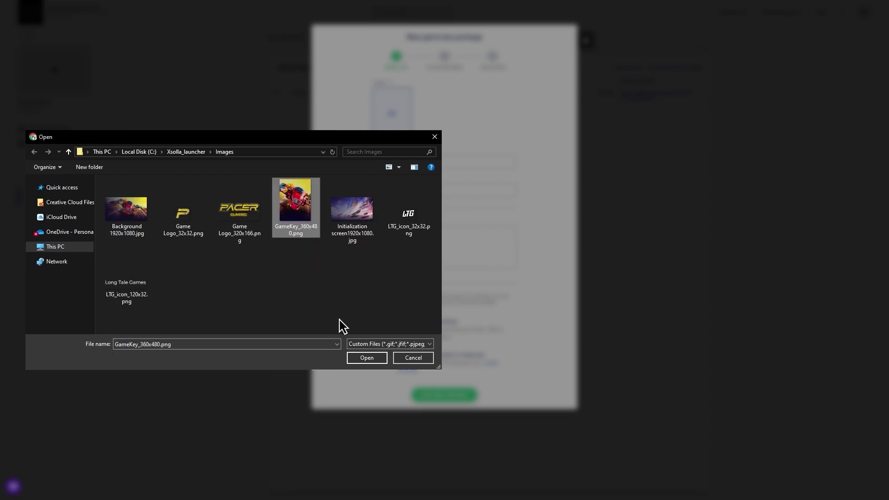
left_click(356, 359)
- Fill in SKU Pacer_base_game_key, game title Pacer and a short package description
left_click(379, 162)
type("Pacer_base_game_key")
left_click(383, 191)
type("Pacer")
left_click(383, 254)
type("Unlock the best price for your key.")
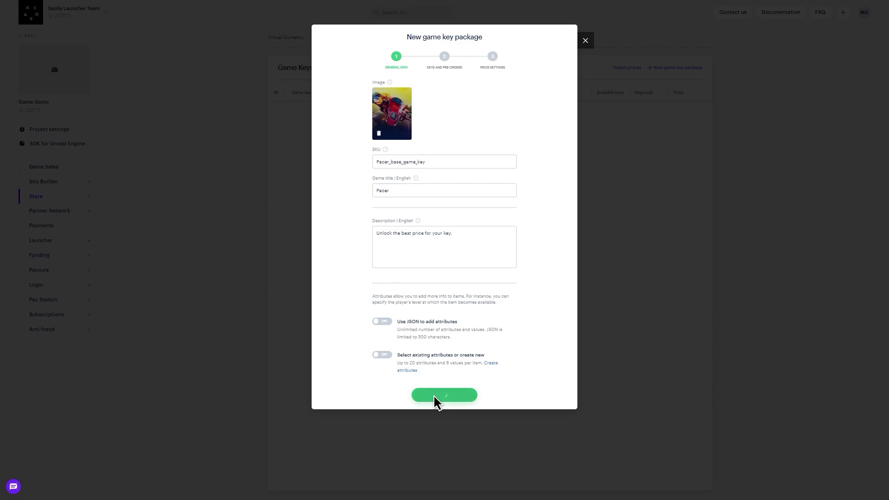
- Mark the package DRM Free and upload its keys from gamekeys.txt
left_click(434, 394)
left_click(377, 183)
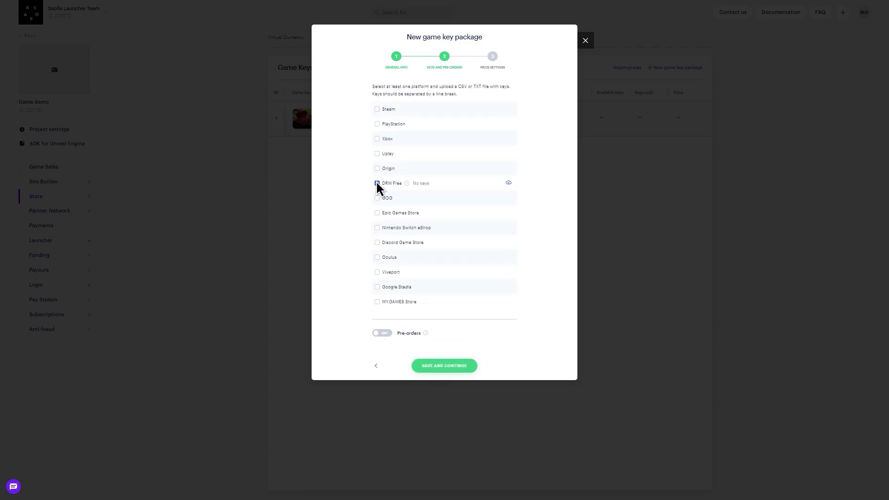
left_click(508, 182)
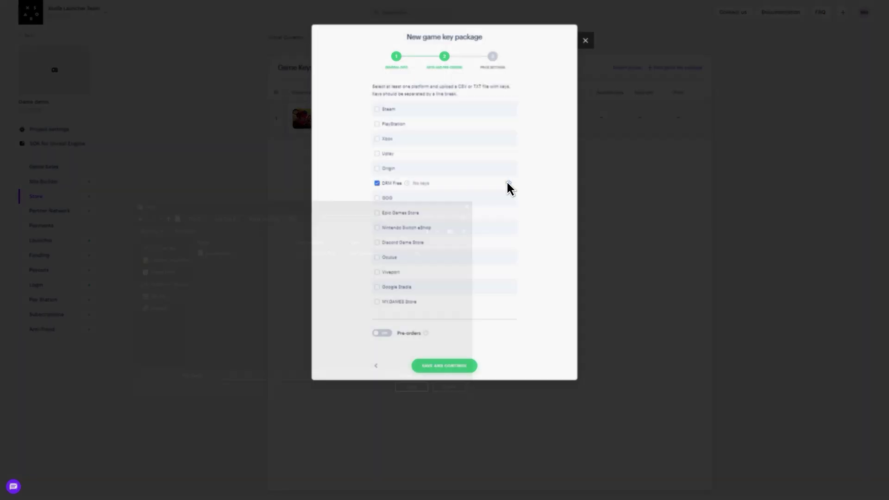
left_click(204, 194)
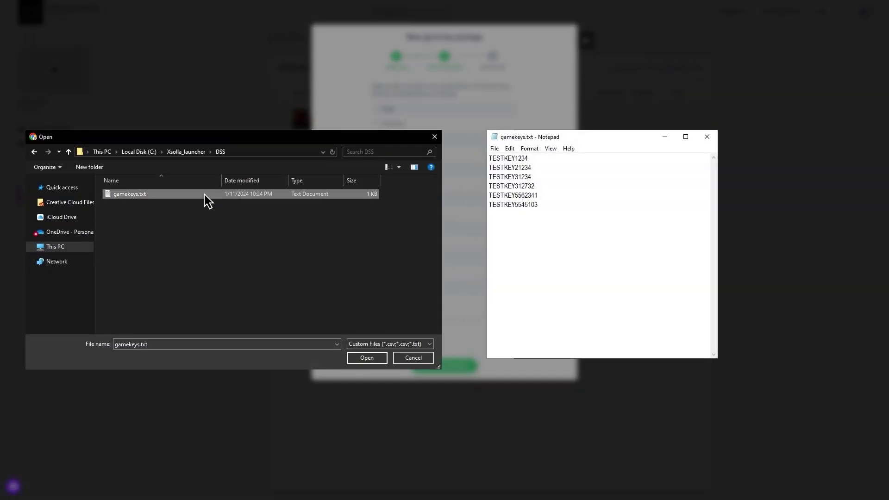
left_click(206, 198)
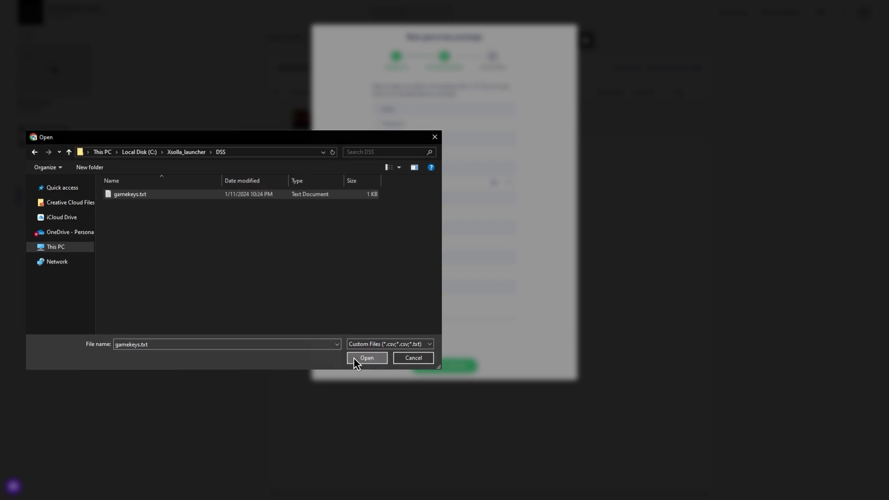
left_click(353, 358)
left_click(437, 365)
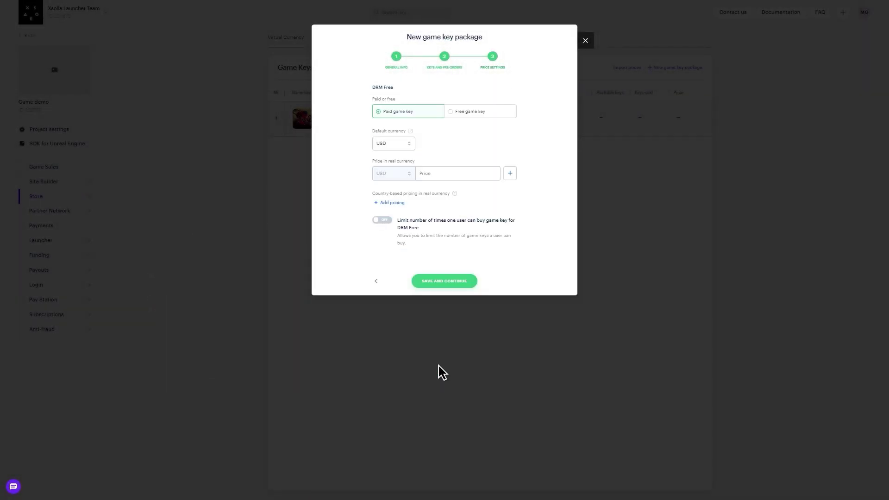
- Price the Pacer package at 1 USD and create it
left_click(439, 176)
type("1")
left_click(439, 278)
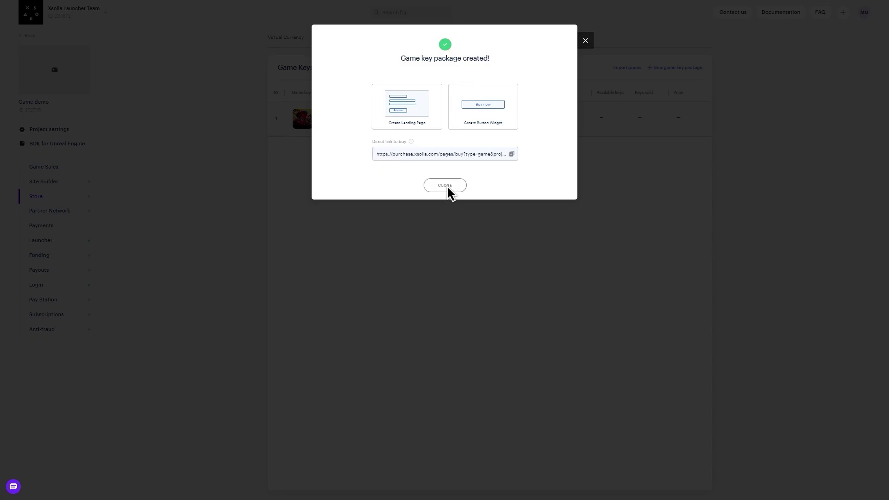
- Set Game demo's distribution model to the Pacer key package SKU sold in the launcher and save
left_click(445, 185)
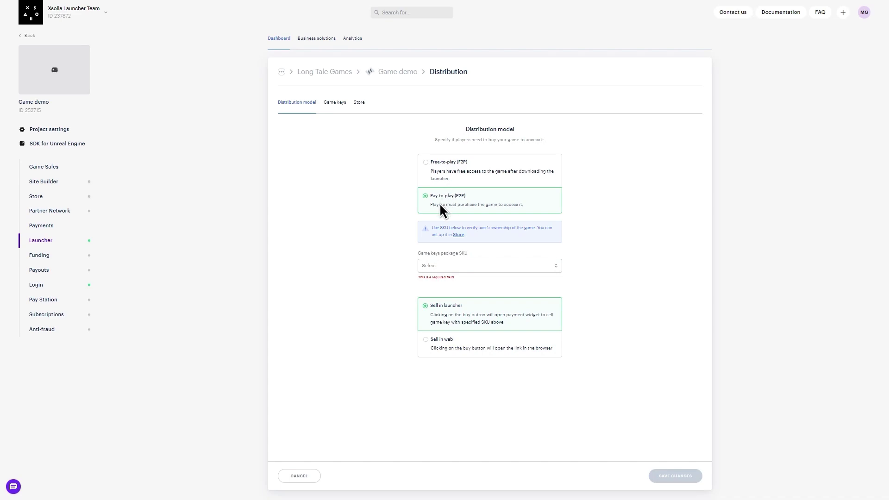
left_click(464, 266)
left_click(465, 316)
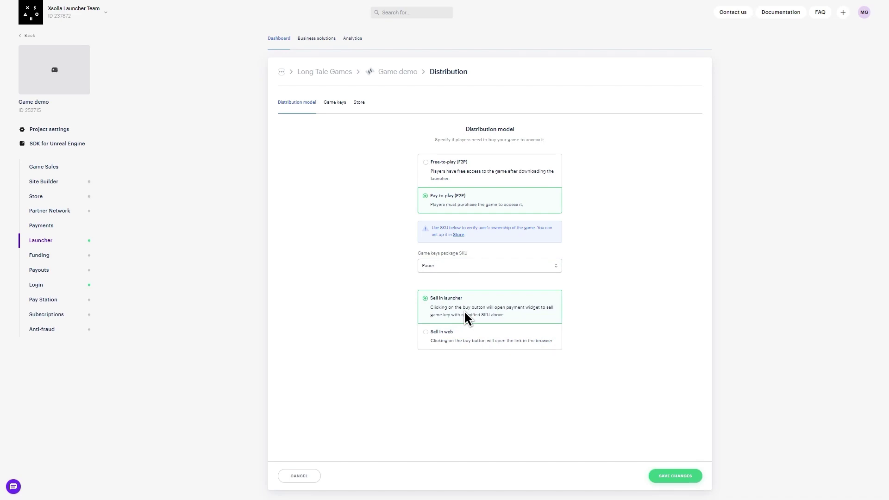
left_click(670, 475)
- Enable player activation of game keys on the Game keys settings and save
left_click(336, 102)
left_click(426, 169)
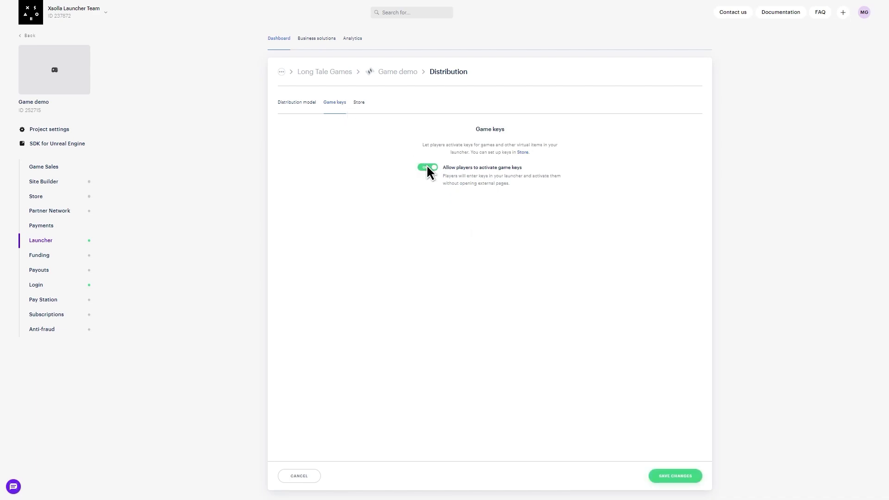
left_click(665, 474)
- Turn on Show store in Launcher with the Always show store option and save
left_click(358, 104)
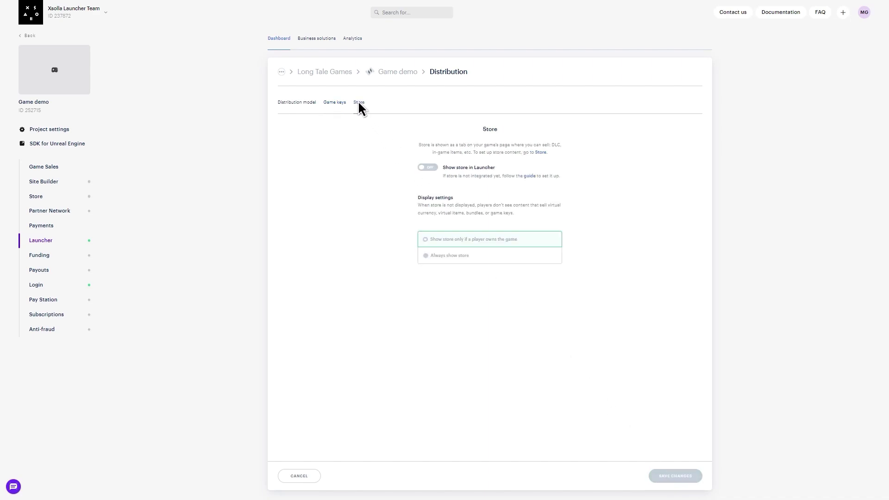
left_click(427, 167)
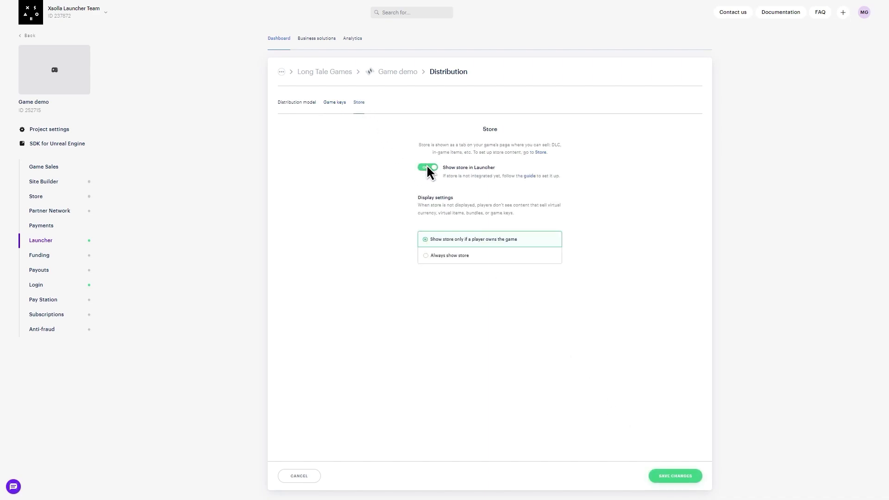
left_click(426, 255)
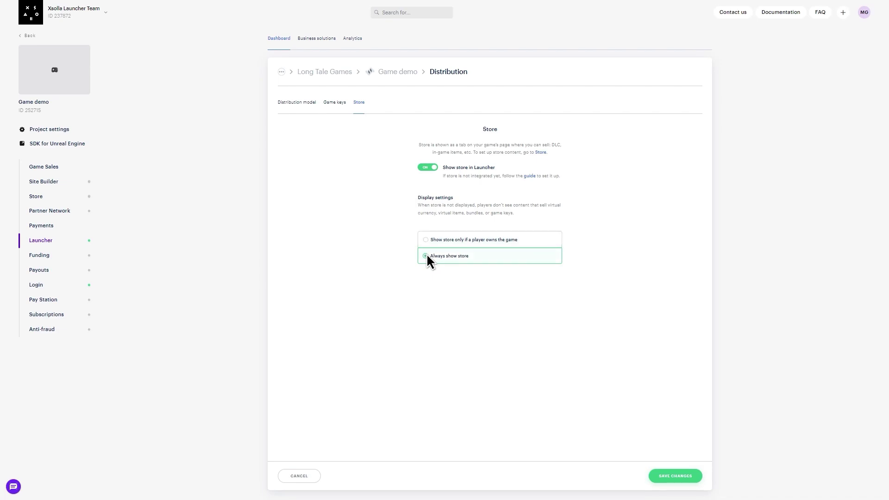
left_click(666, 476)
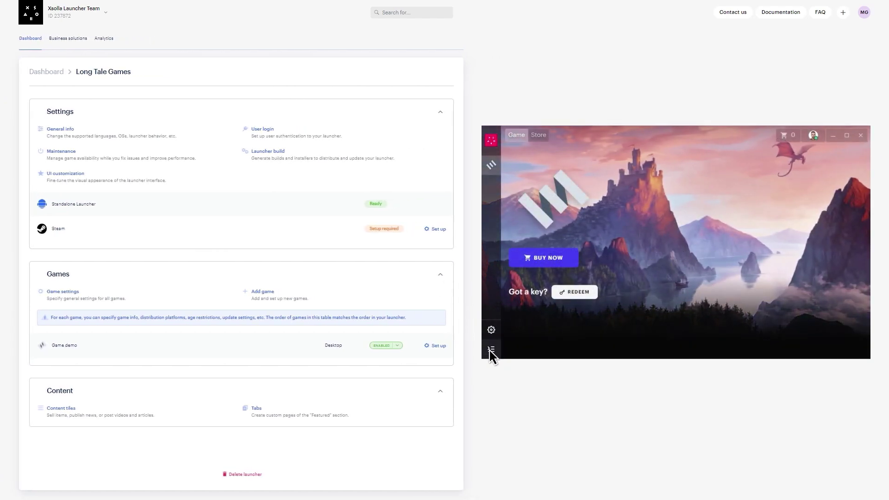
- Upload LTG_icon_32x32.png as the left logo part and LTG_icon_120x32.png as the right part, then save
left_click(490, 350)
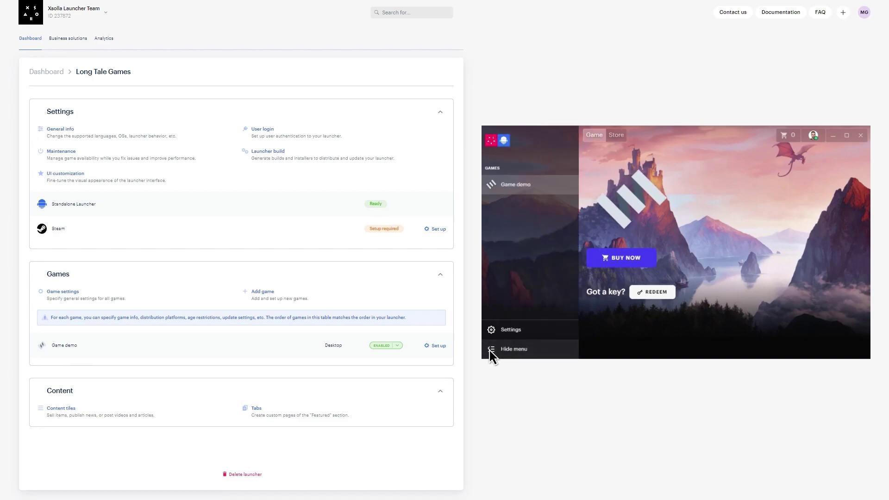
left_click(69, 175)
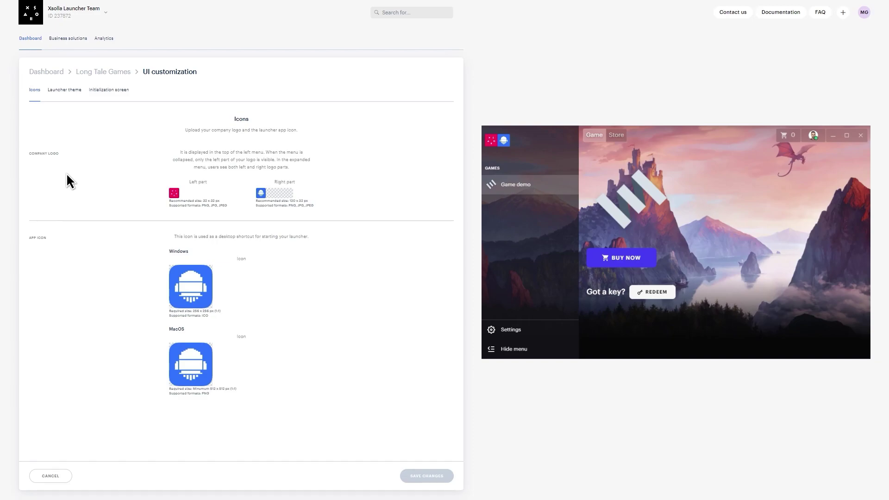
left_click(174, 193)
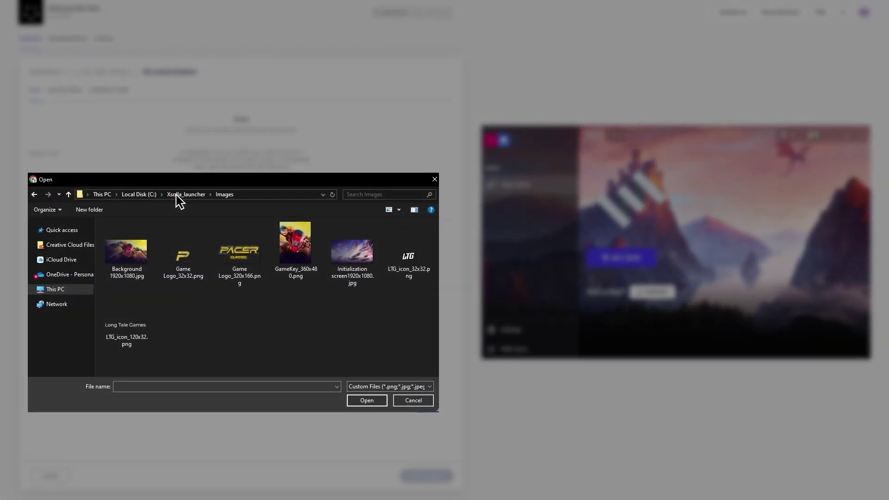
left_click(407, 253)
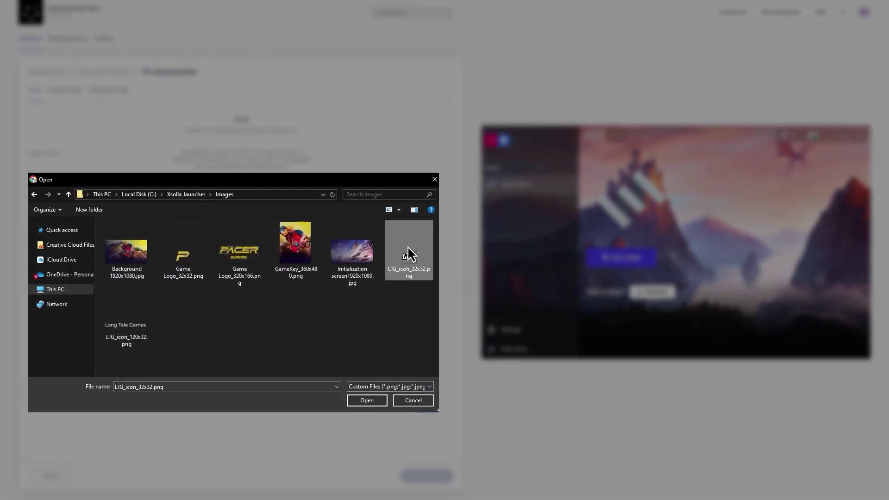
left_click(365, 401)
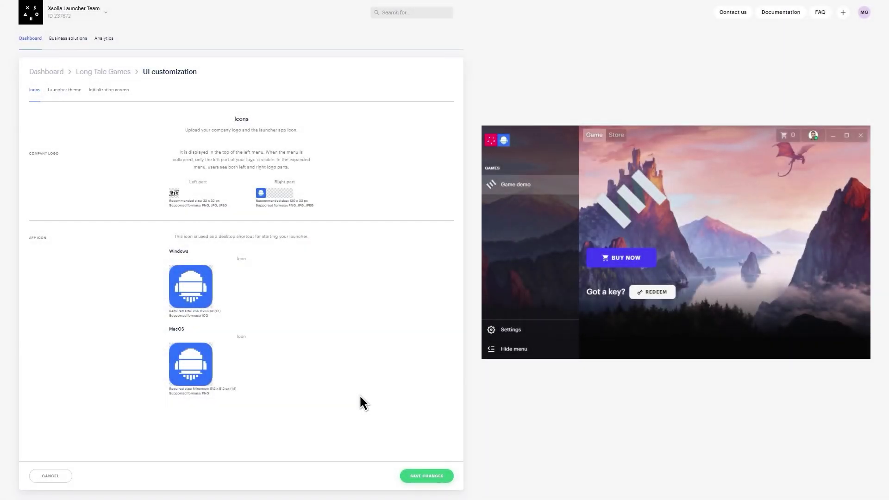
left_click(267, 194)
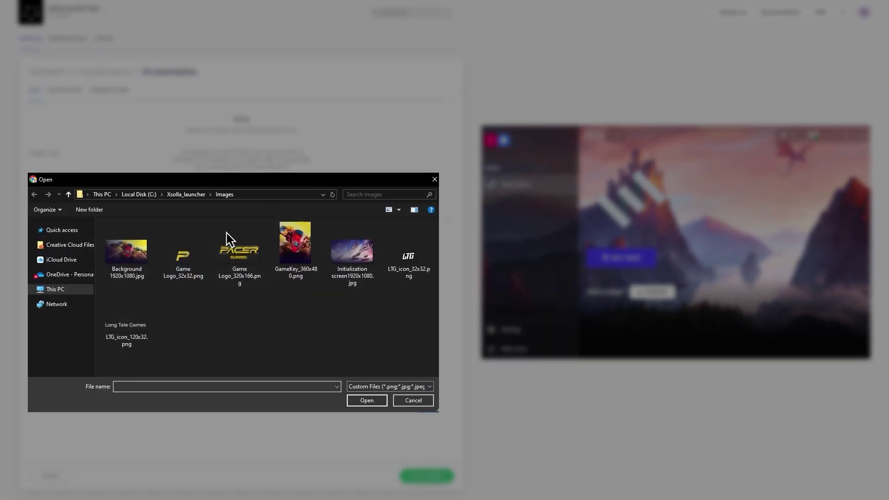
left_click(128, 331)
left_click(368, 403)
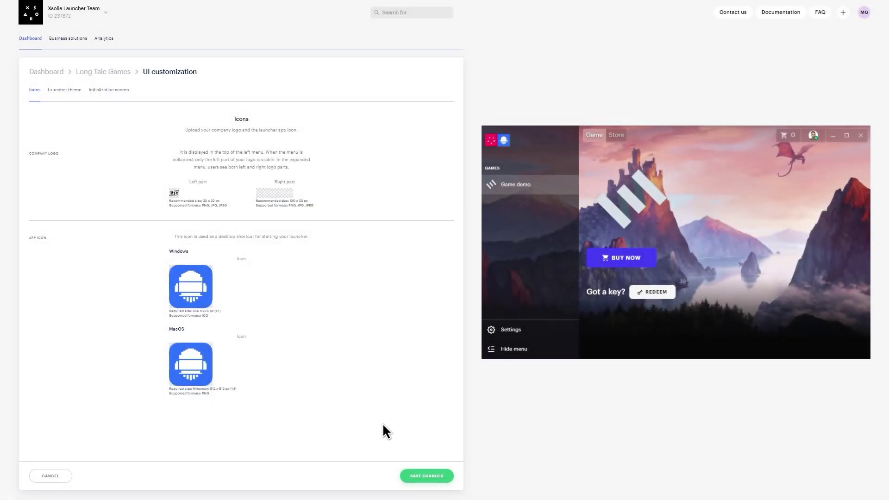
left_click(426, 477)
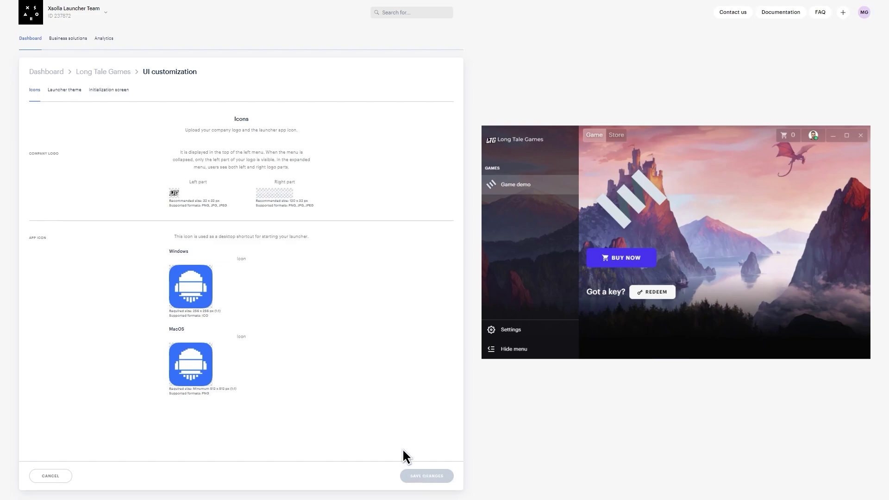
- Replace the initialization screen background with Initialization screen1920x1080.jpg and save
left_click(107, 90)
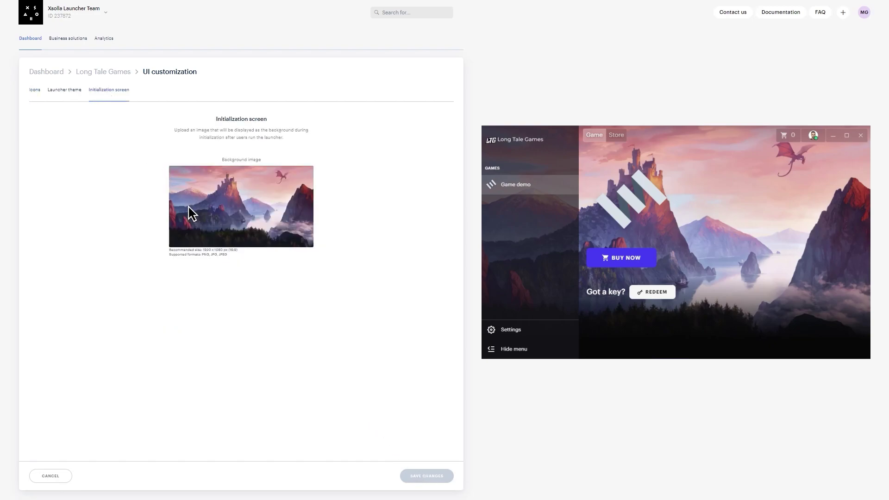
left_click(190, 212)
left_click(350, 260)
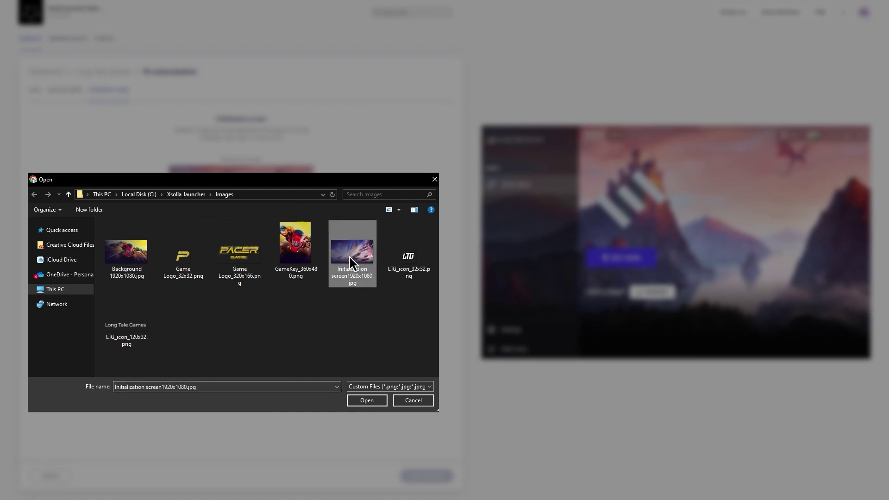
left_click(366, 401)
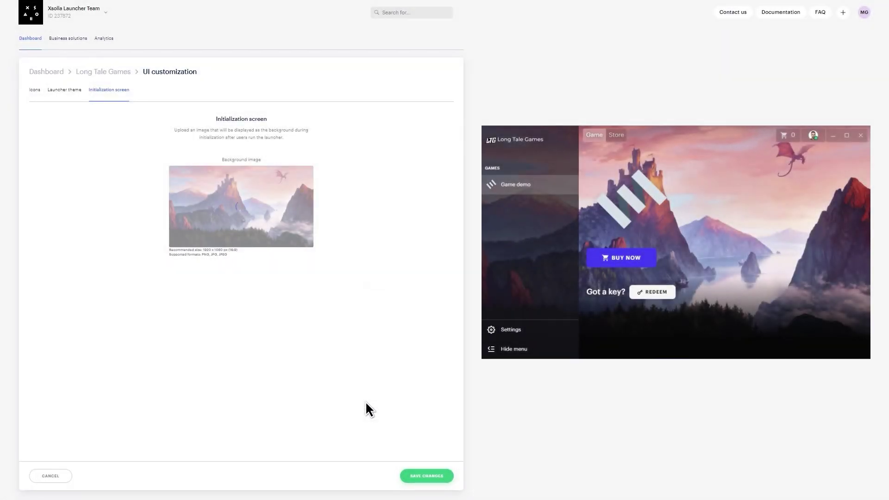
left_click(417, 478)
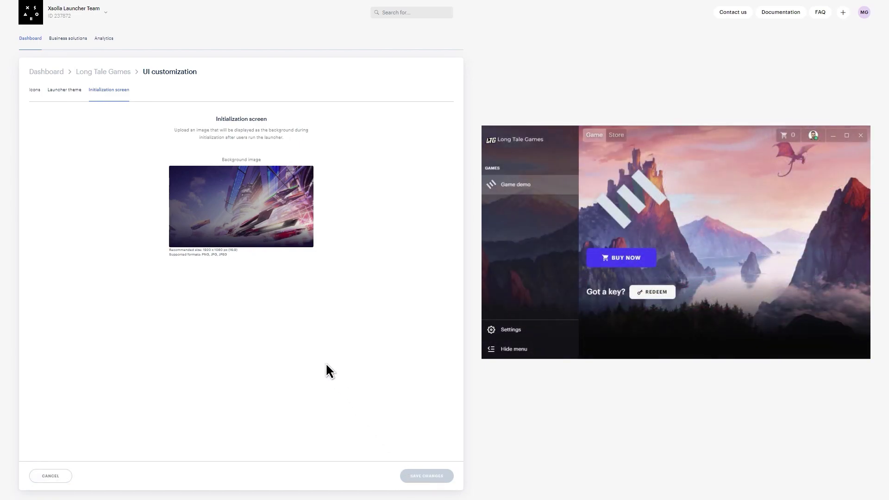
- Set Background 1920x1080.jpg as Game demo's game page image and save
left_click(95, 73)
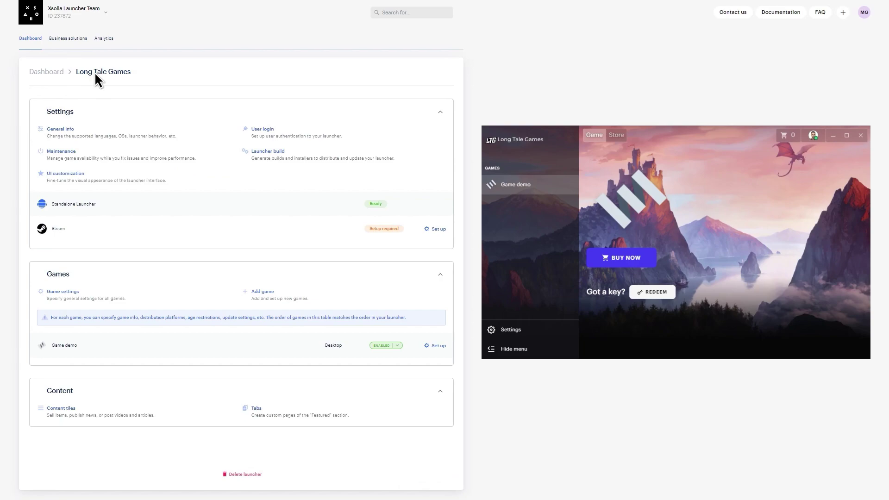
left_click(437, 346)
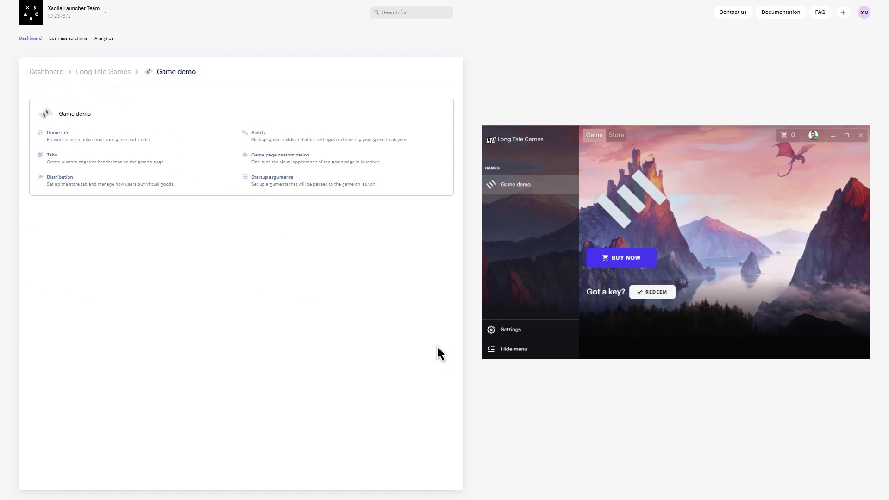
left_click(269, 156)
left_click(236, 190)
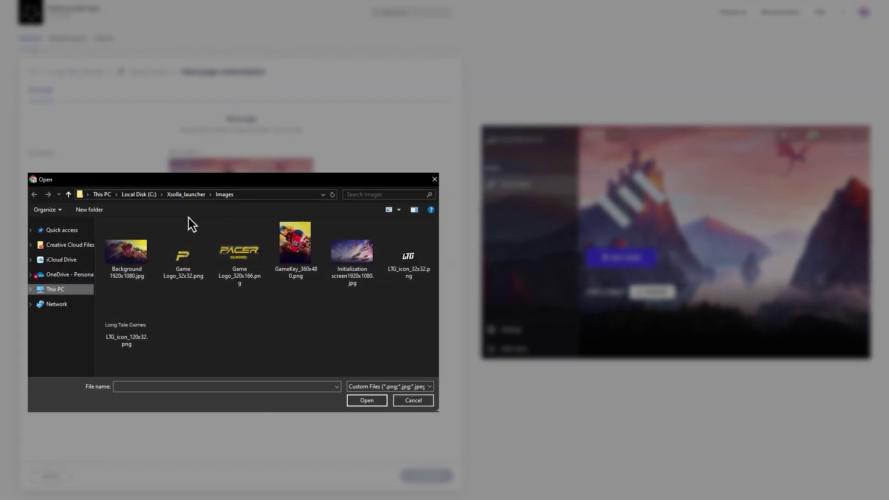
left_click(129, 257)
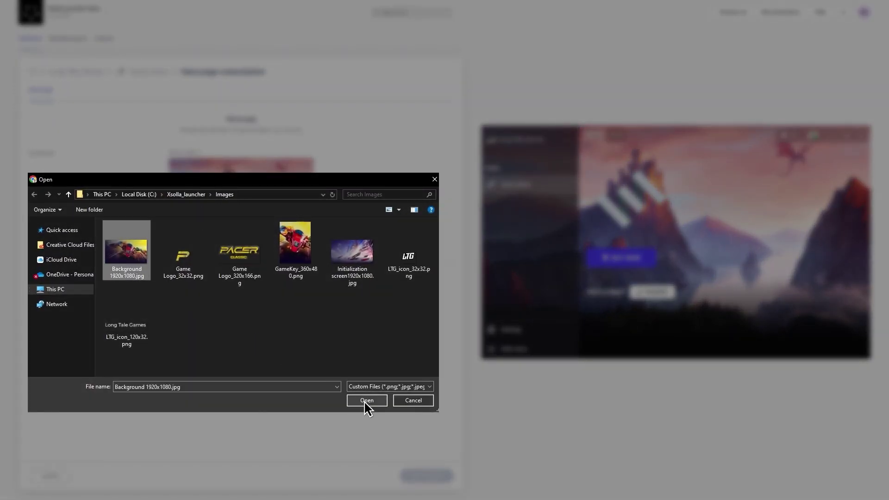
left_click(364, 401)
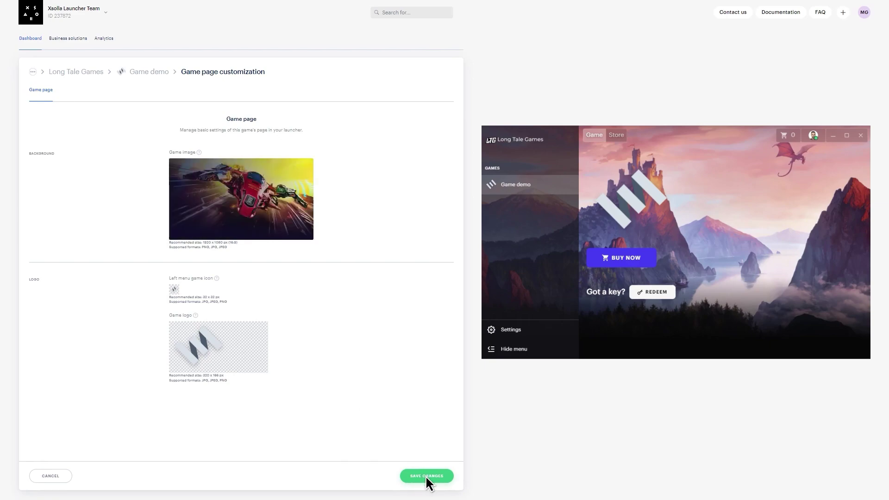
left_click(425, 475)
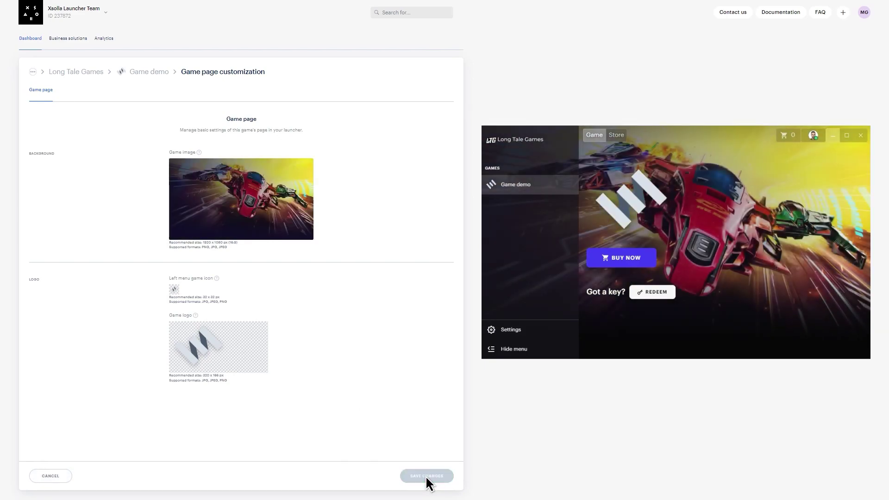
left_click(75, 74)
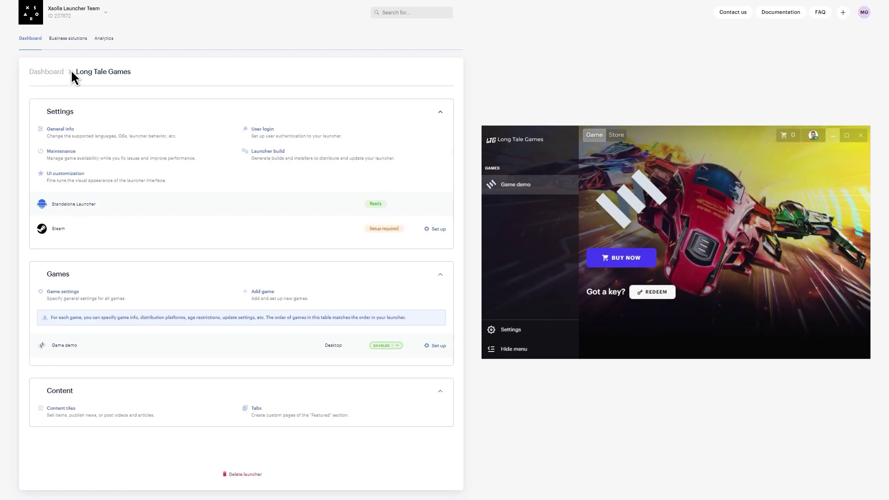
- Copy the Dark theme JSON into the Launcher theme JSON field and save the changes
left_click(57, 173)
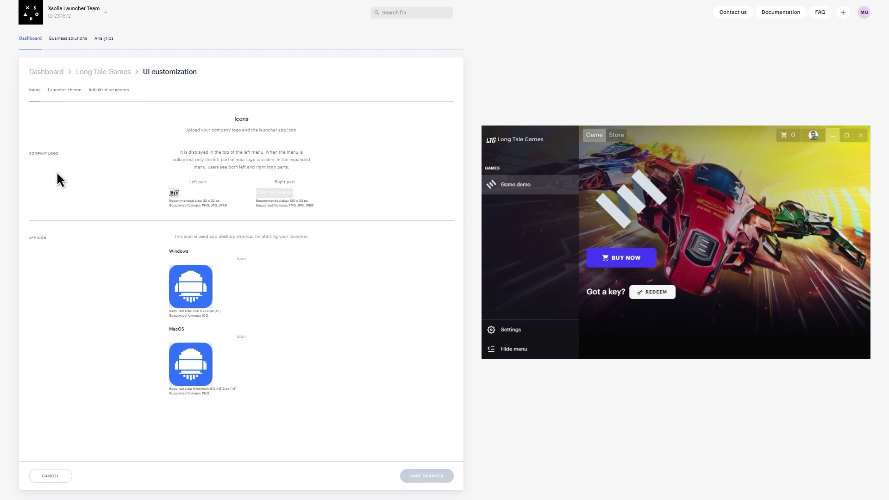
left_click(57, 90)
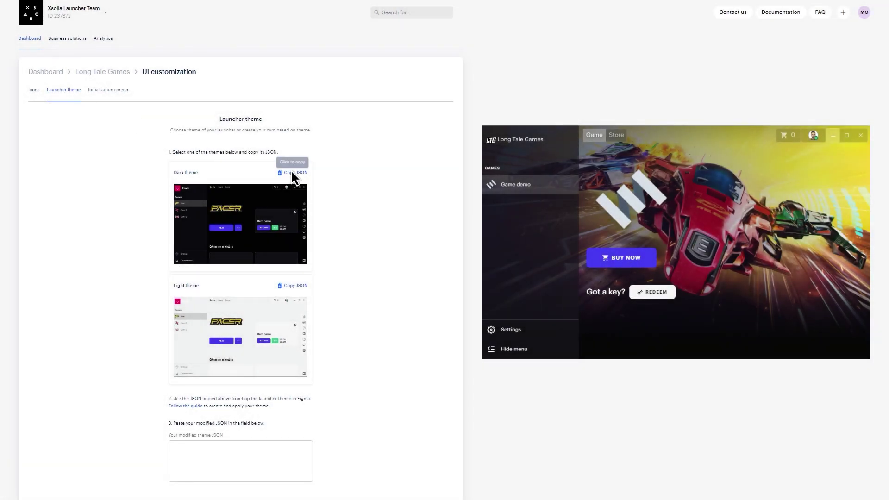
left_click(292, 174)
scroll(271, 240, "down", 1)
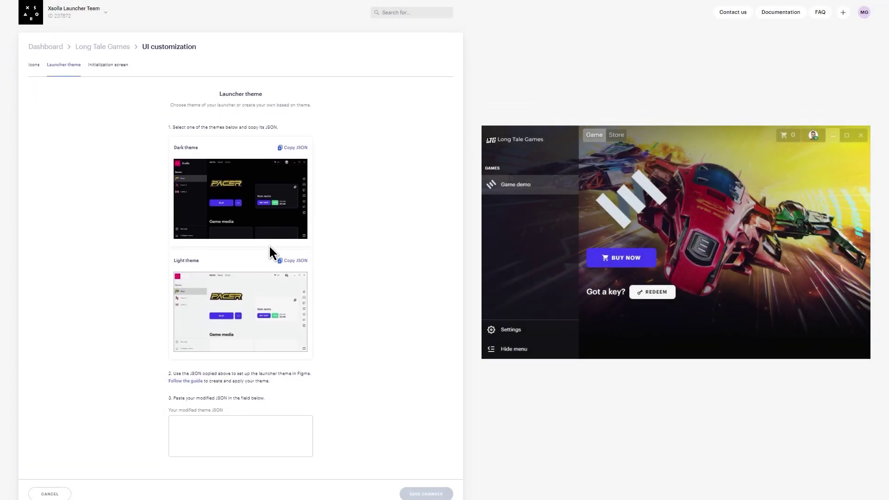
key("ctrl+v")
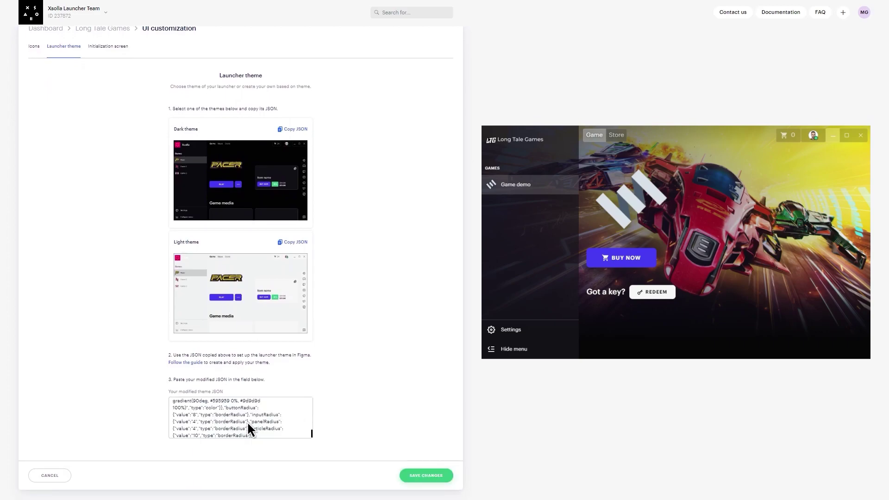
left_click(420, 476)
- Open the Figma Customization kit from the guide and duplicate it to your drafts
left_click(183, 362)
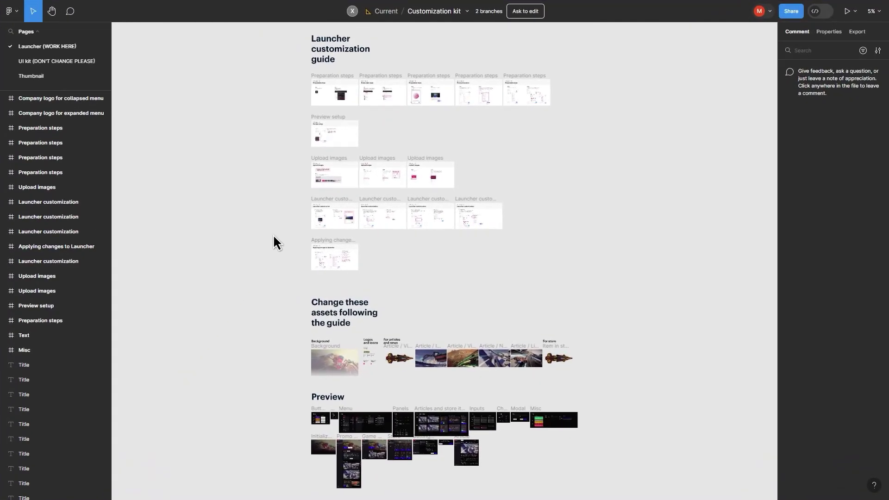
left_click(433, 12)
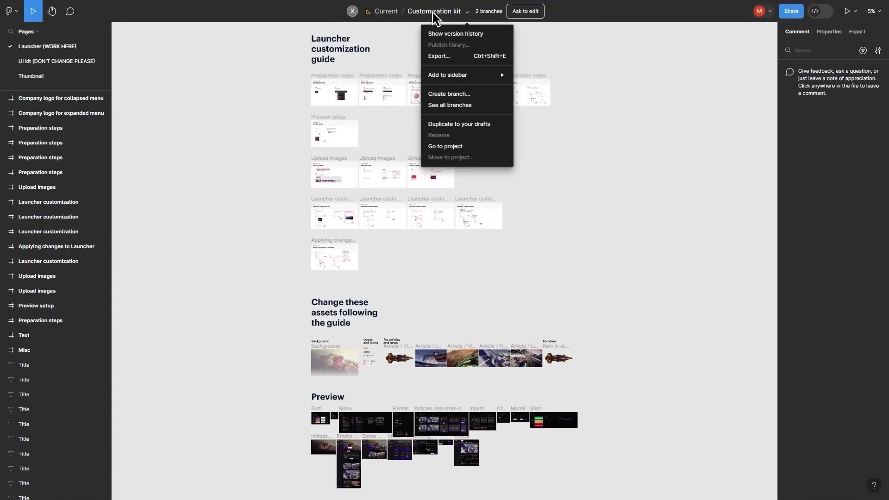
left_click(438, 122)
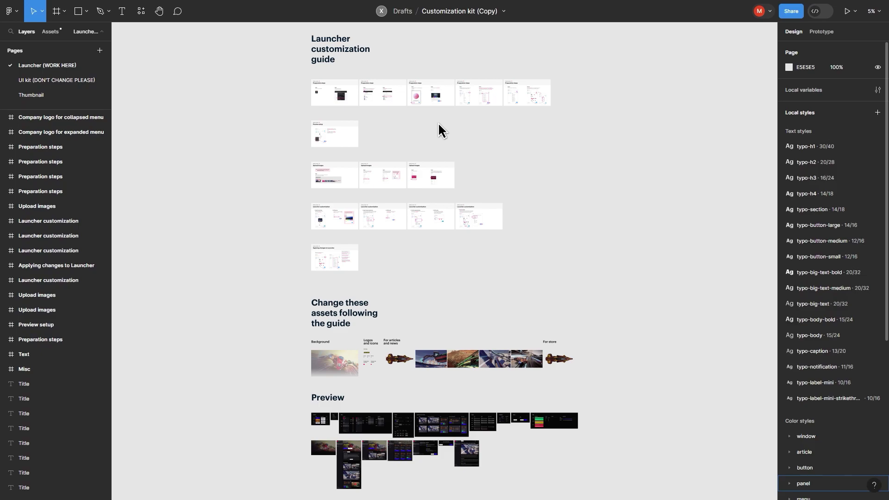
- Find and run the Tokens Studio plugin via a 'figma studio' search, showing the Buttons frame
left_click(141, 12)
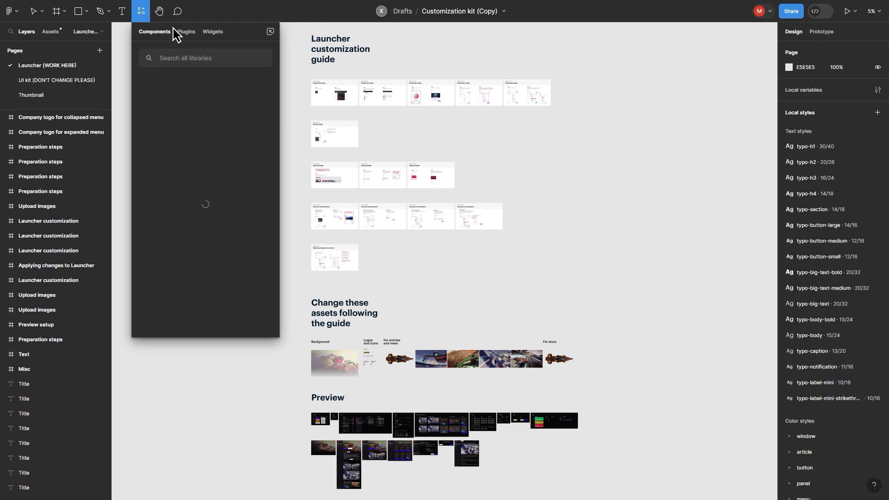
left_click(185, 32)
type("figma studio")
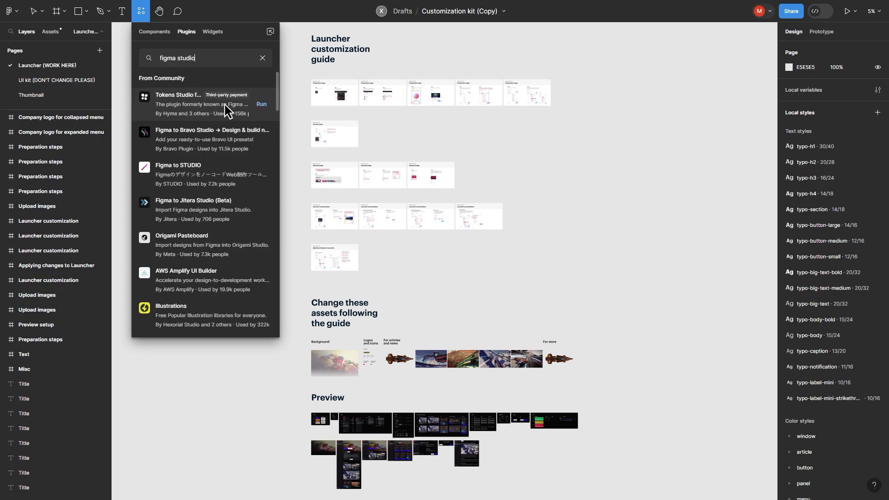
left_click(261, 104)
key("shift+2")
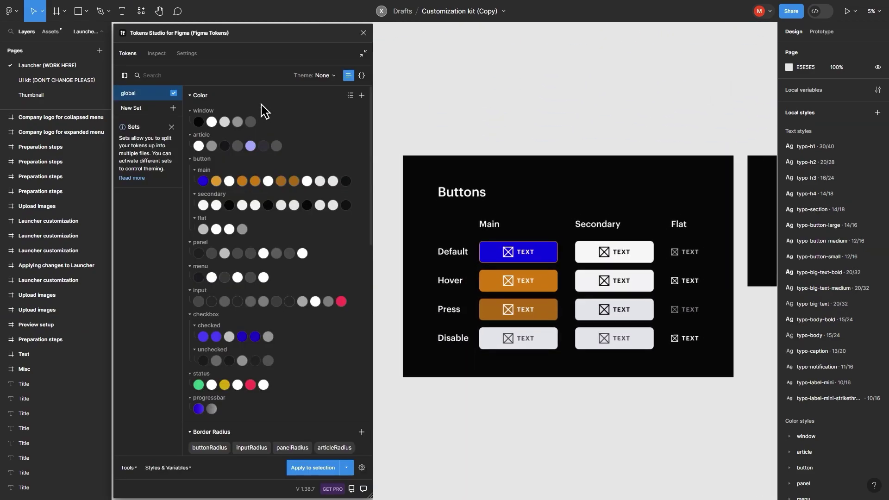
- Replace all token JSON with the pasted launcher theme JSON and save it
left_click(361, 76)
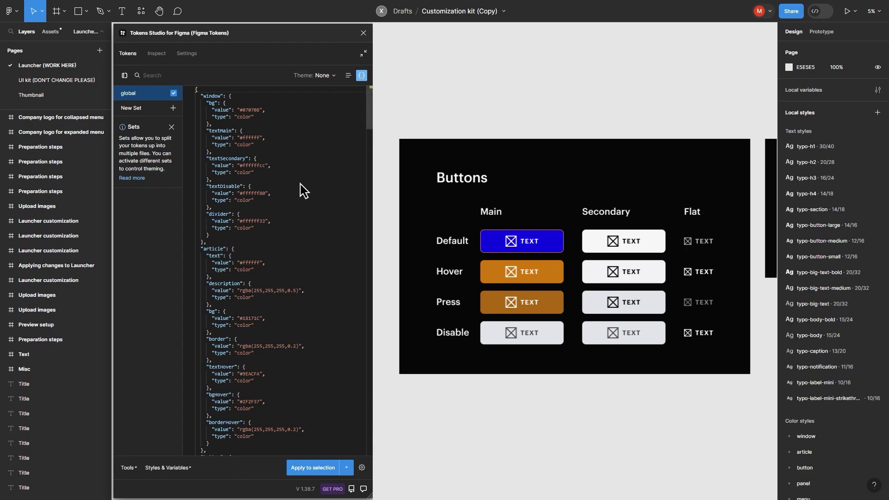
left_click(288, 206)
key("ctrl+a")
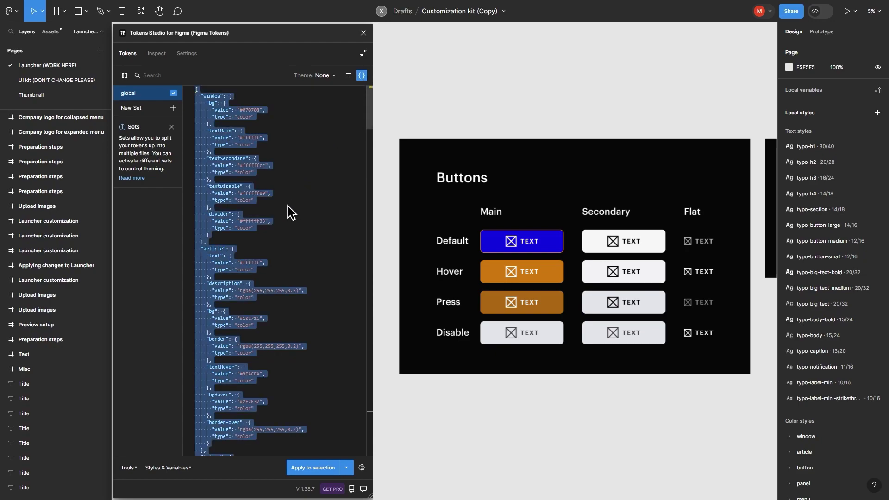
key("ctrl+v")
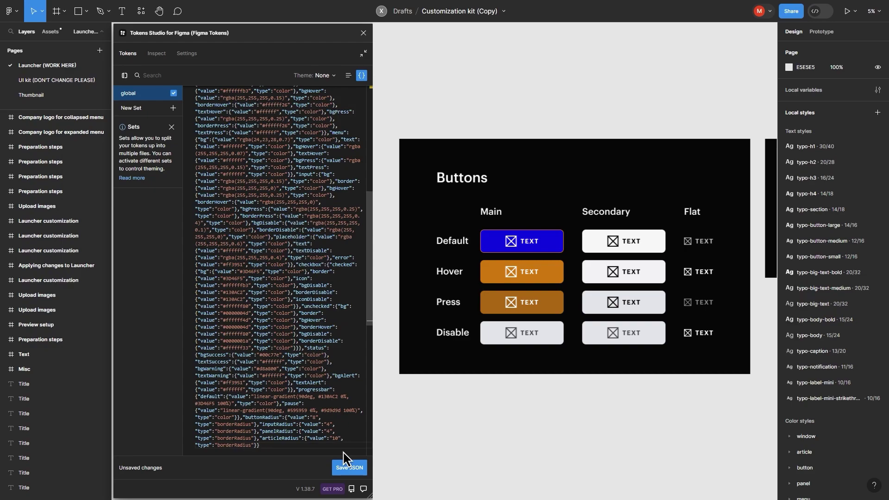
left_click(347, 466)
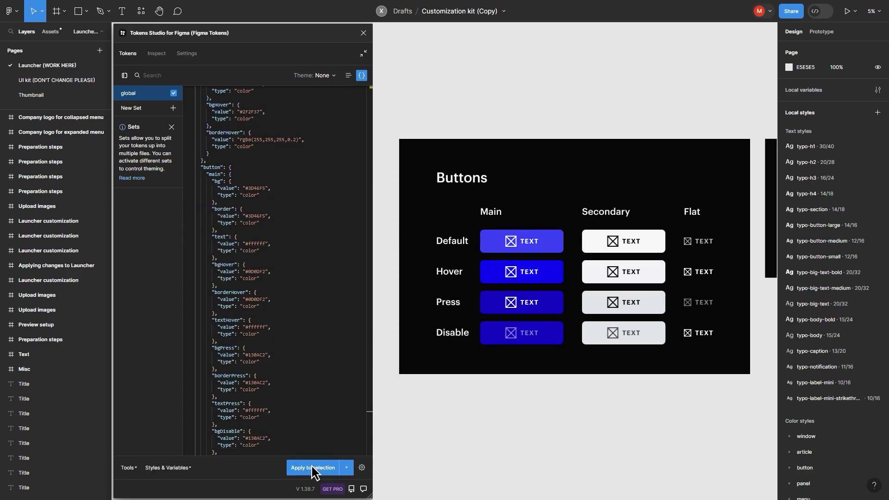
left_click(348, 76)
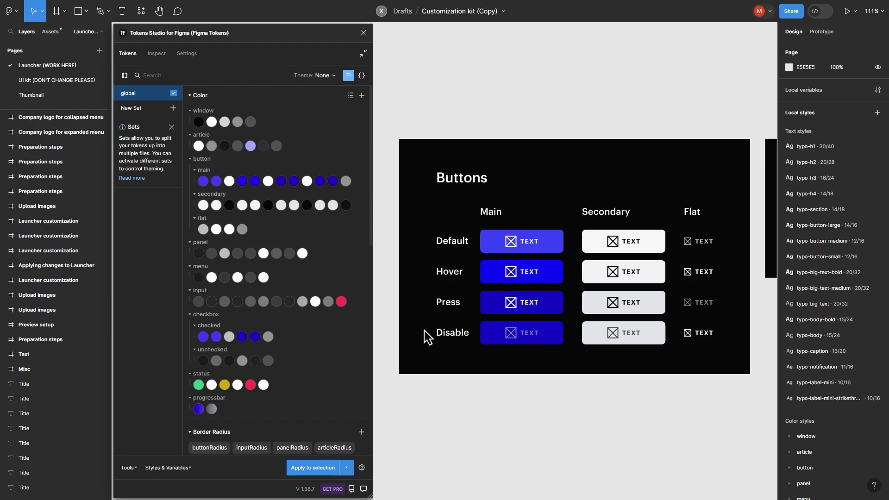
- Change the button.main.bg token colour to full red and save it
right_click(205, 186)
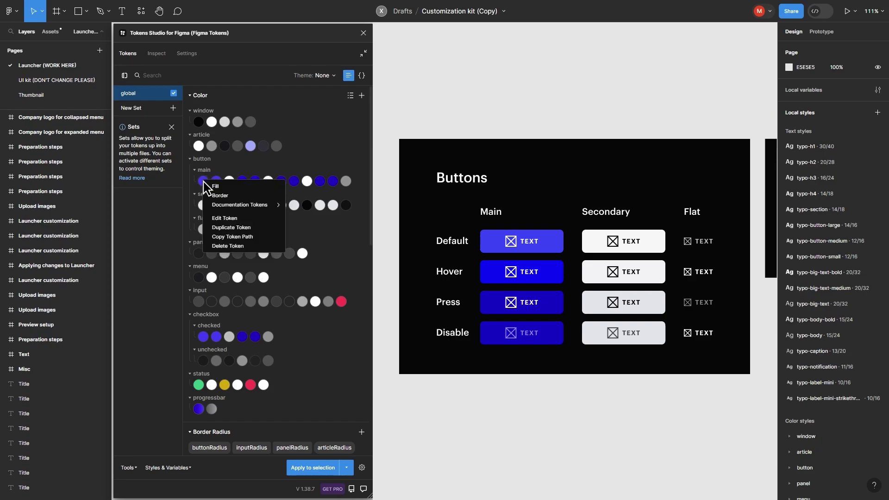
left_click(215, 218)
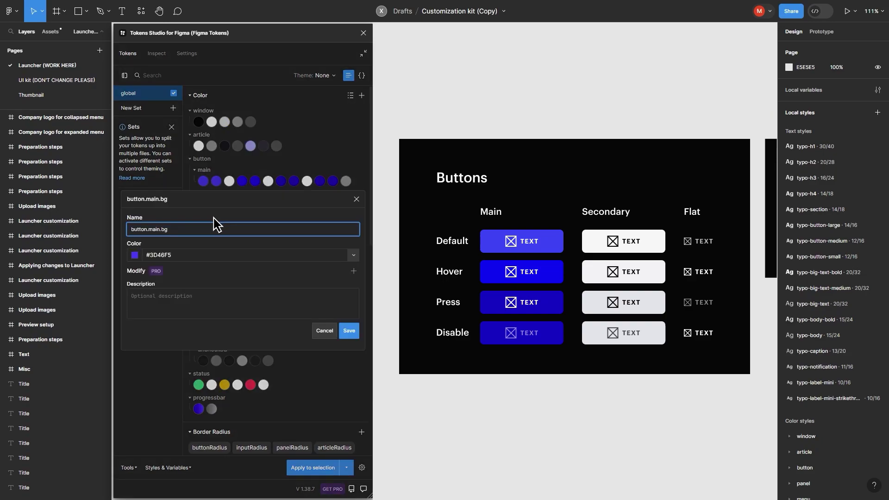
left_click(135, 255)
left_click_drag(301, 213, 346, 210)
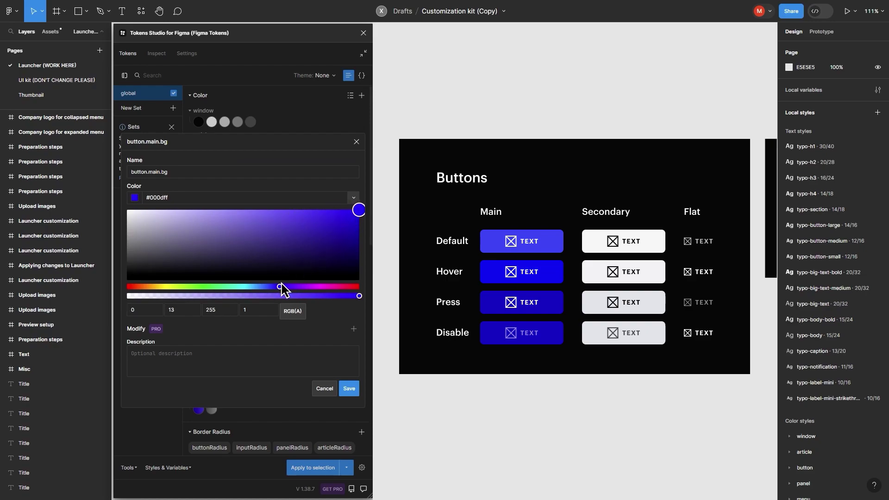
left_click_drag(279, 287, 357, 289)
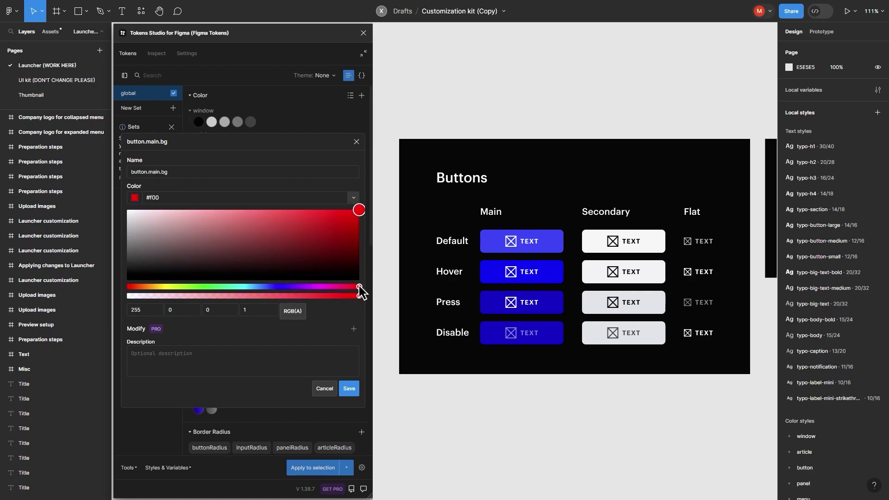
left_click(348, 389)
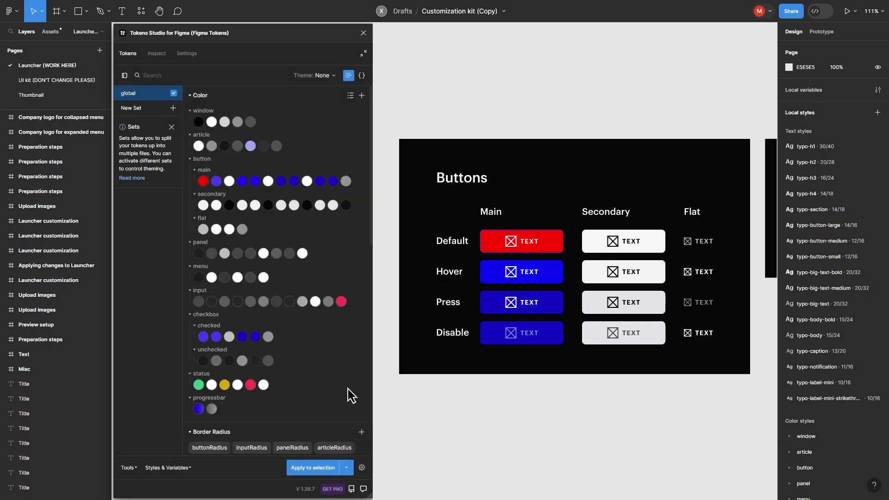
- Set the buttonRadius token to 25 and apply the tokens to the selected buttons
scroll(348, 390, "down", 5)
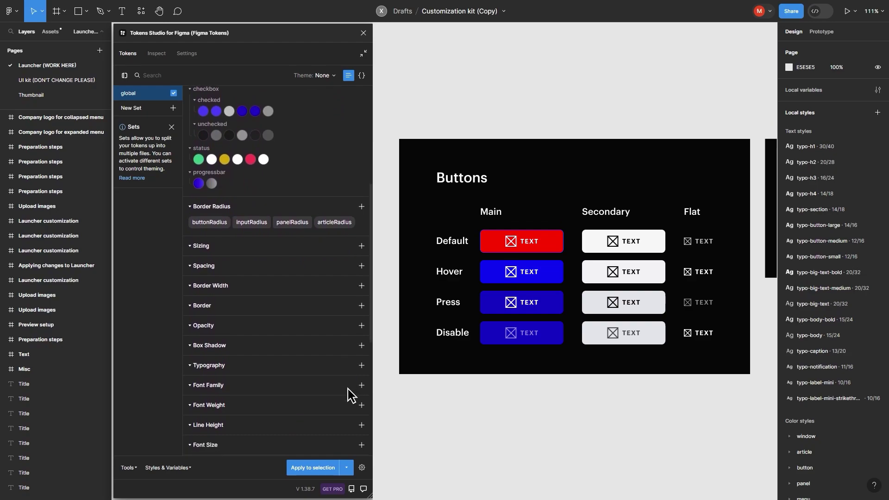
right_click(208, 221)
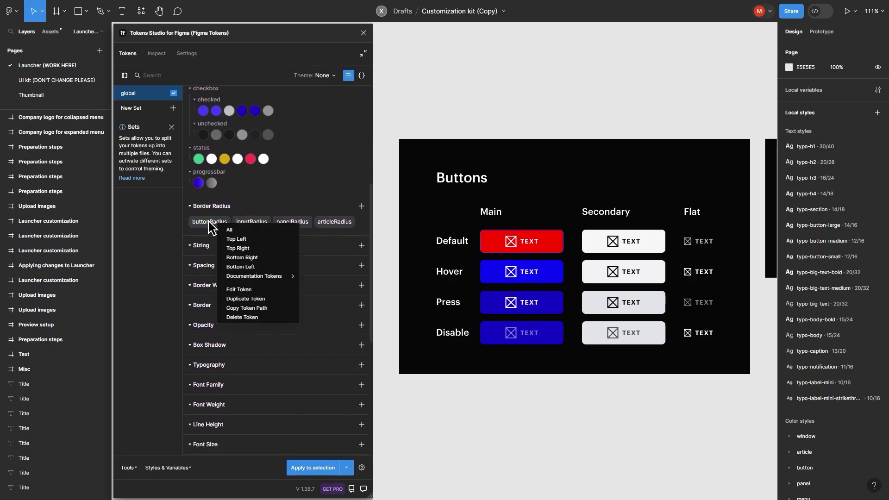
left_click(235, 290)
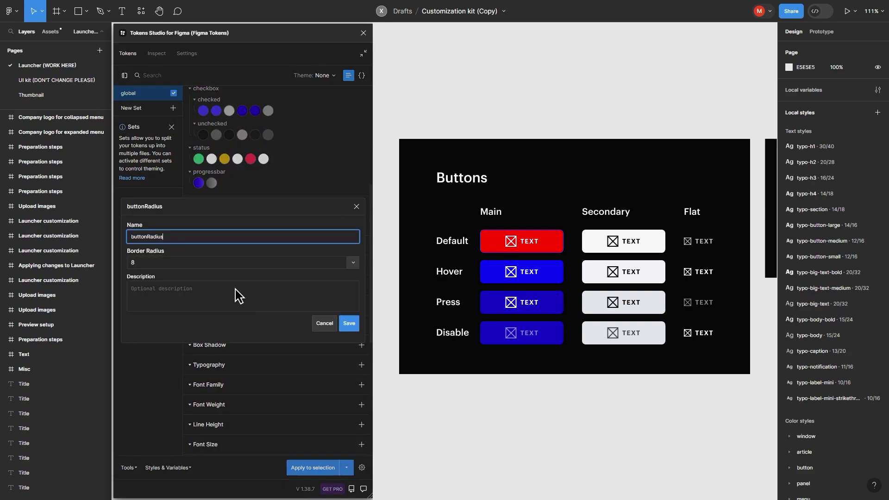
left_click(164, 262)
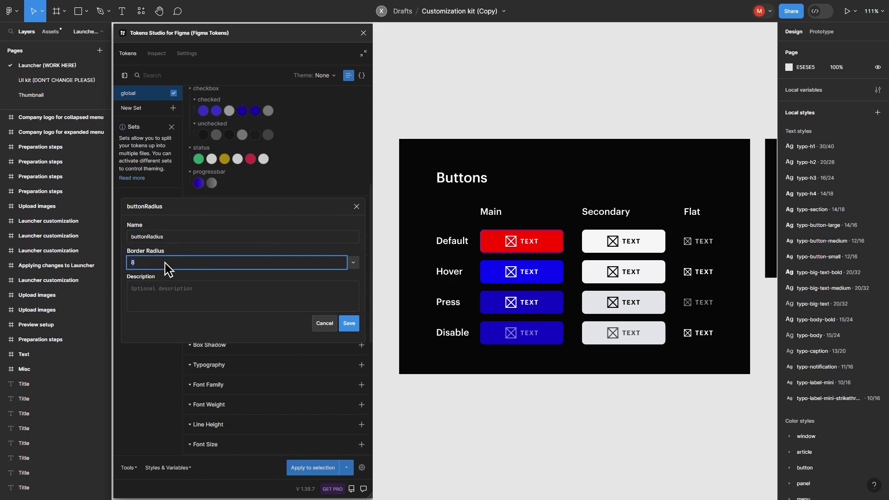
type("25")
left_click(348, 323)
left_click(309, 467)
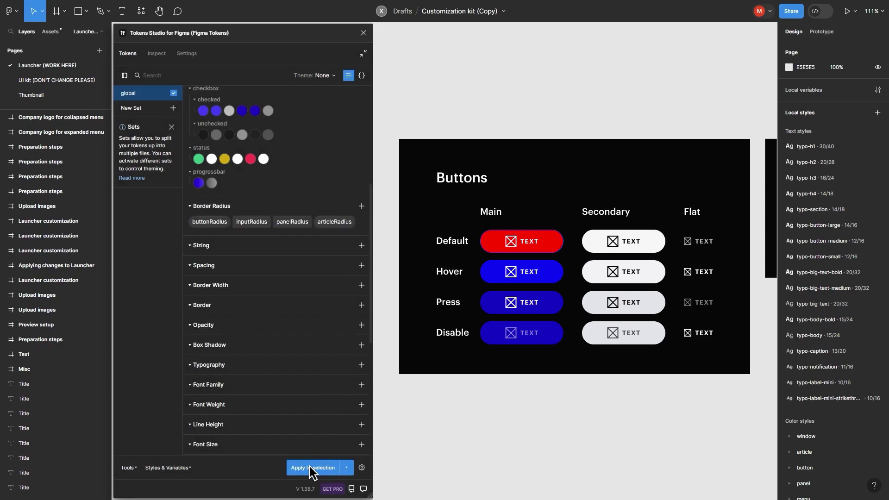
- Copy all token JSON from Tokens Studio over the Launcher theme JSON field and save
left_click(361, 75)
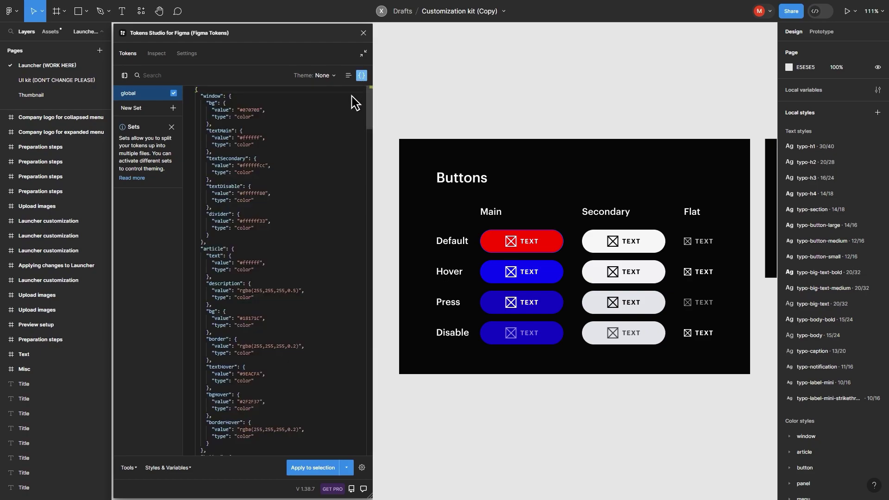
left_click(303, 187)
key("ctrl+a")
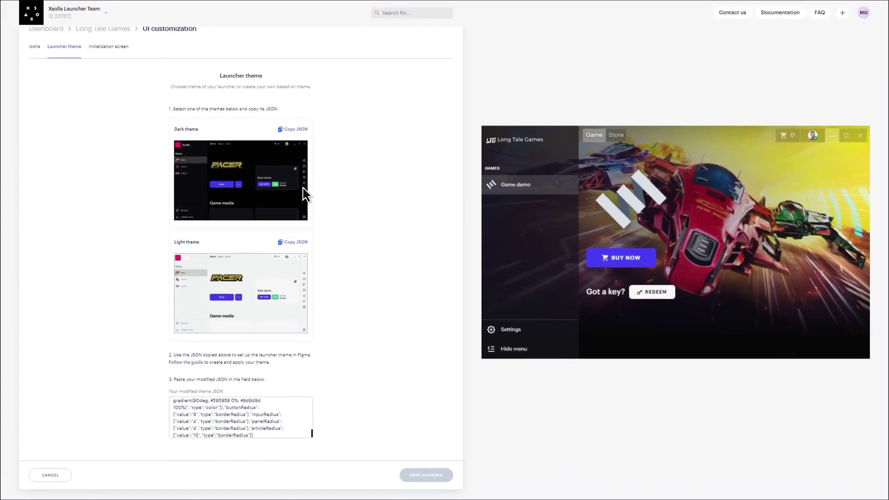
left_click(285, 410)
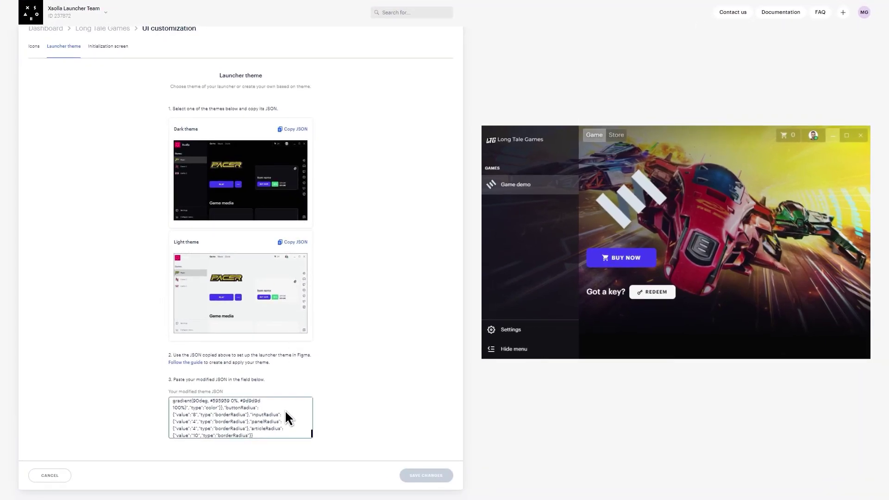
key("ctrl+a")
key("ctrl+v")
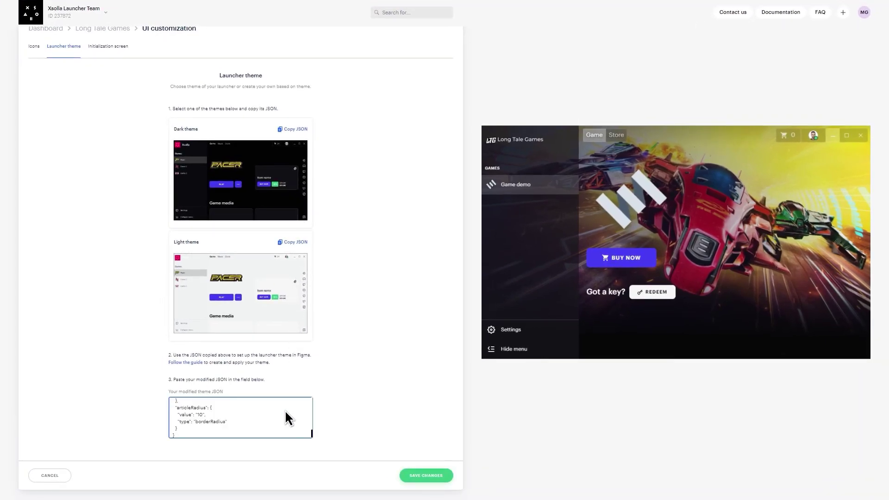
left_click(419, 476)
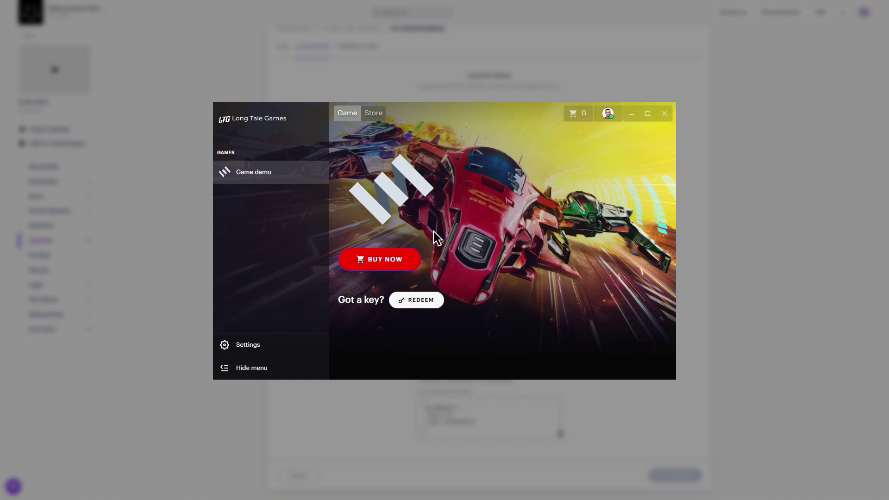
- Add Pacer Delux to the cart from the Store, then view Settings, Game demo and the cart
left_click(372, 113)
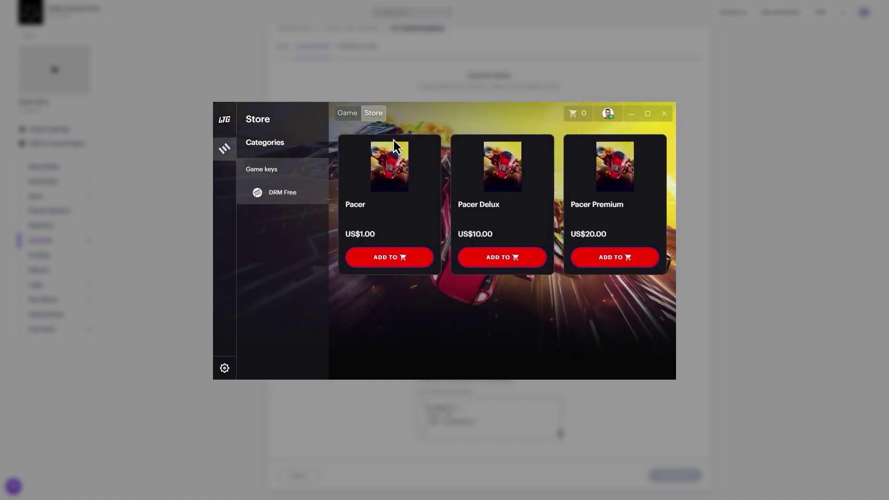
left_click(485, 258)
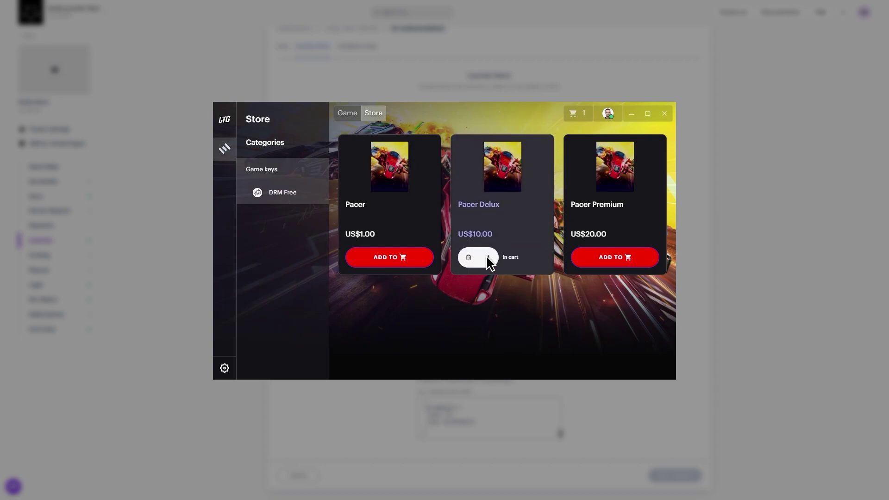
left_click(225, 152)
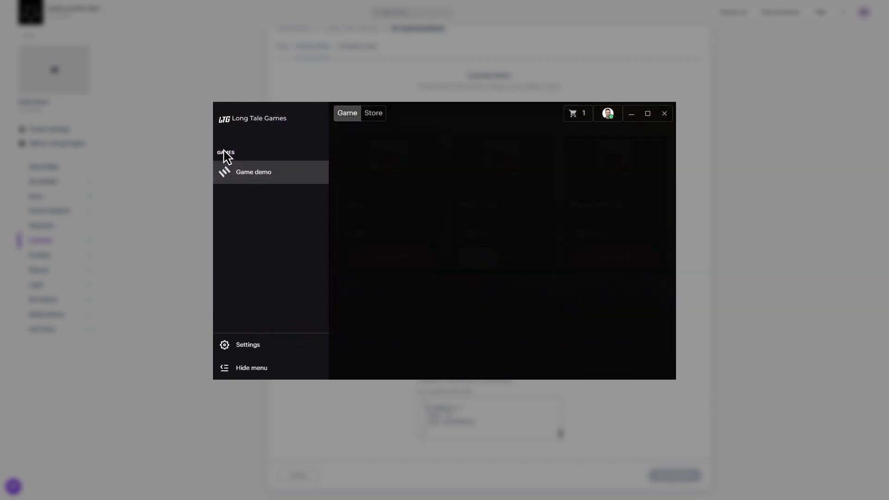
left_click(229, 348)
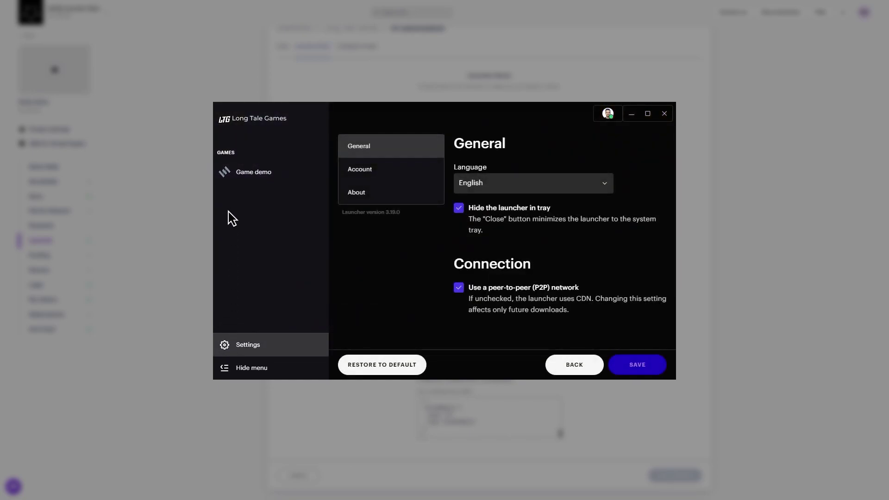
left_click(229, 175)
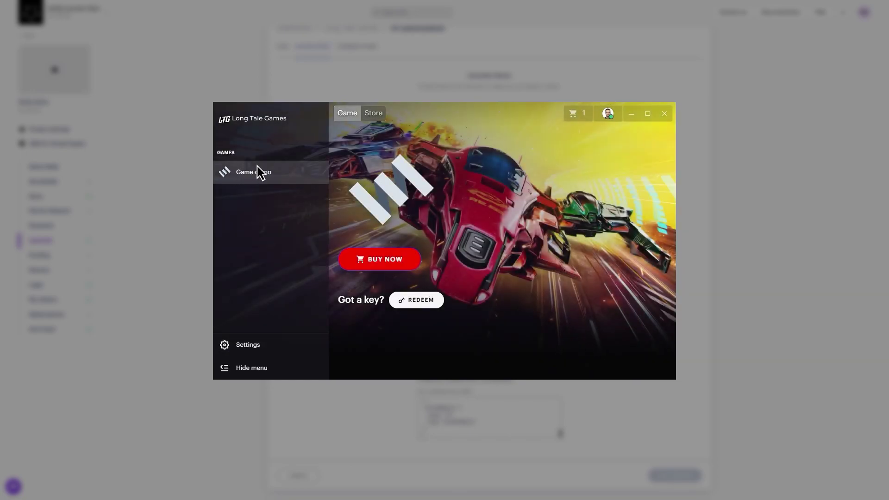
left_click(574, 115)
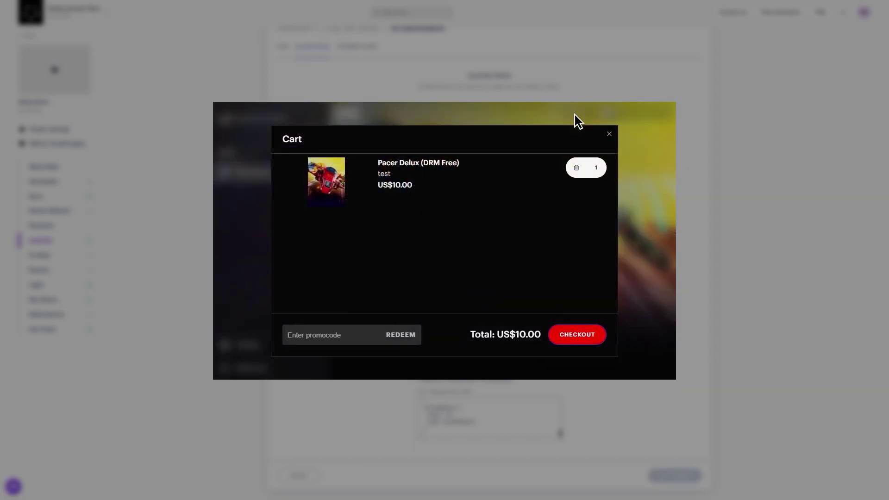
left_click(609, 136)
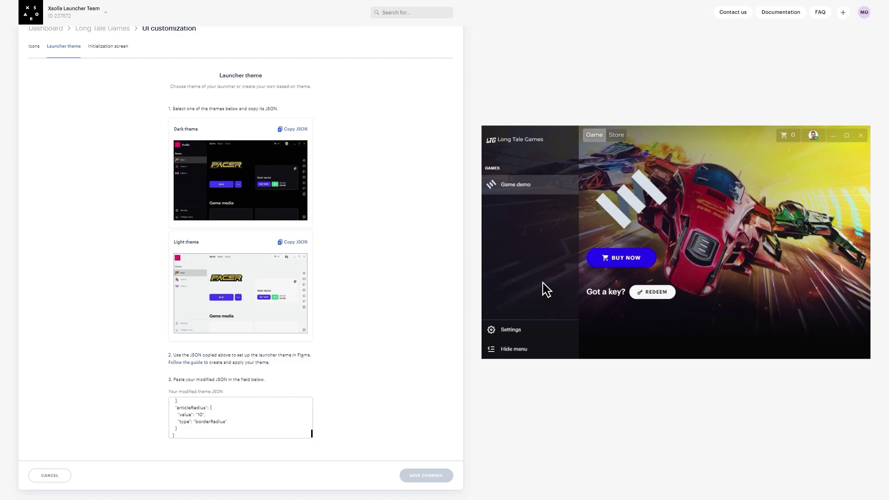
- Open the Launcher page from the Products list in the Xsolla developer documentation
left_click(778, 13)
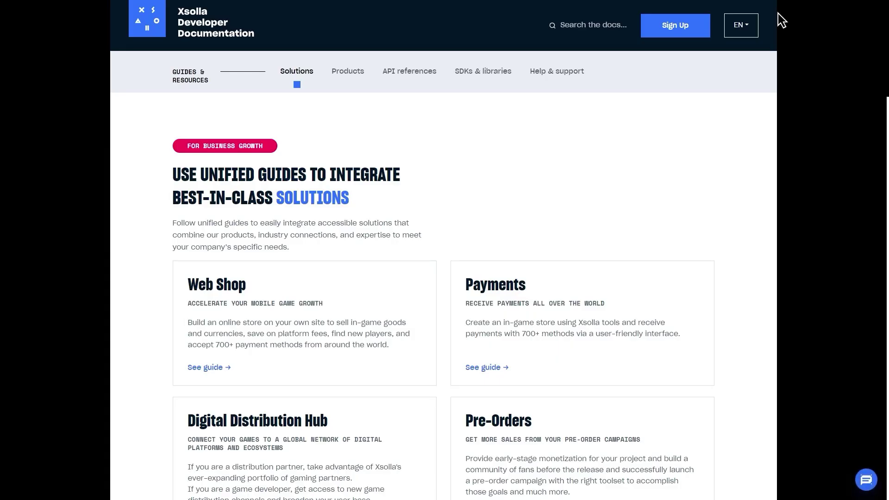
scroll(741, 74, "down", 10)
scroll(579, 282, "down", 1)
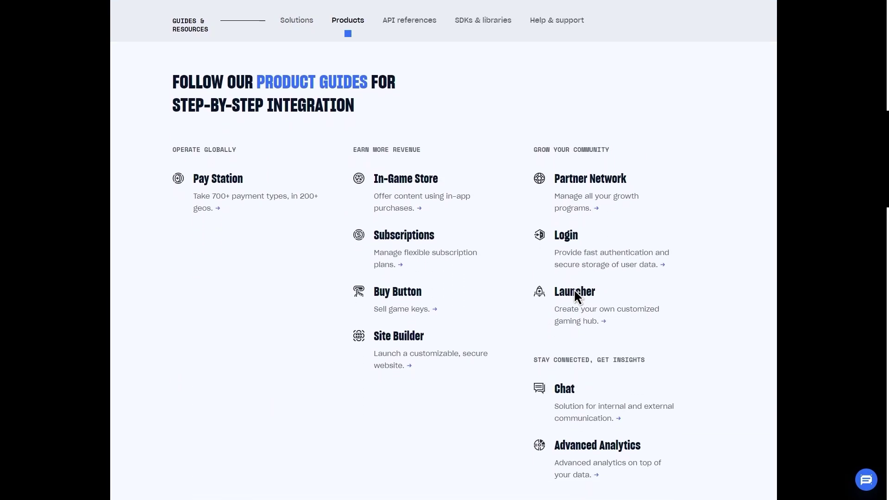
left_click(573, 294)
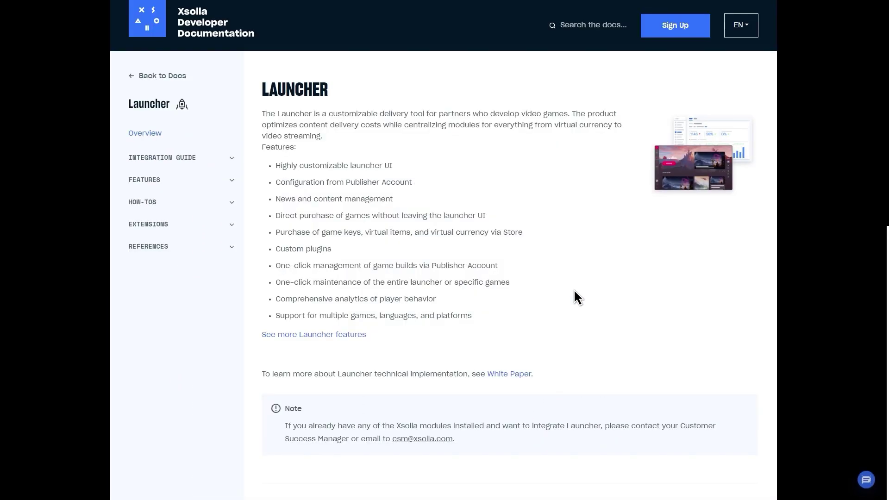
- Browse the sidebar's integration guide, features, how-tos, extensions and references sections in turn
left_click(176, 160)
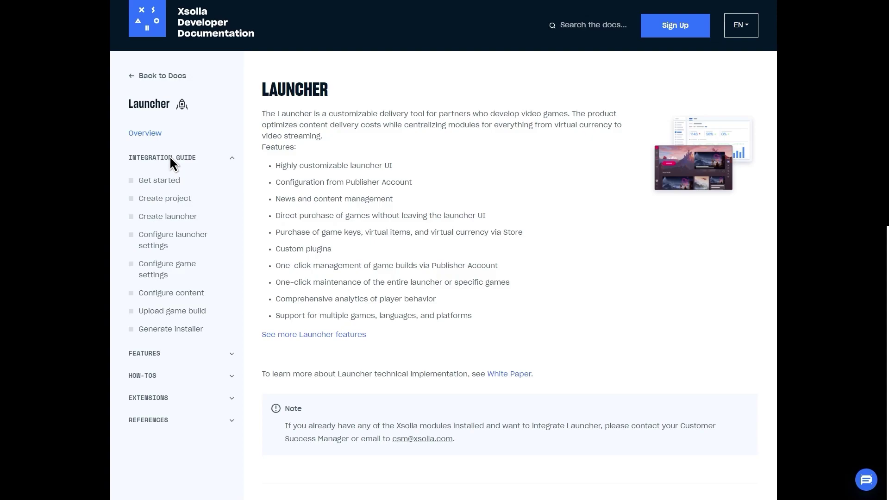
left_click(169, 157)
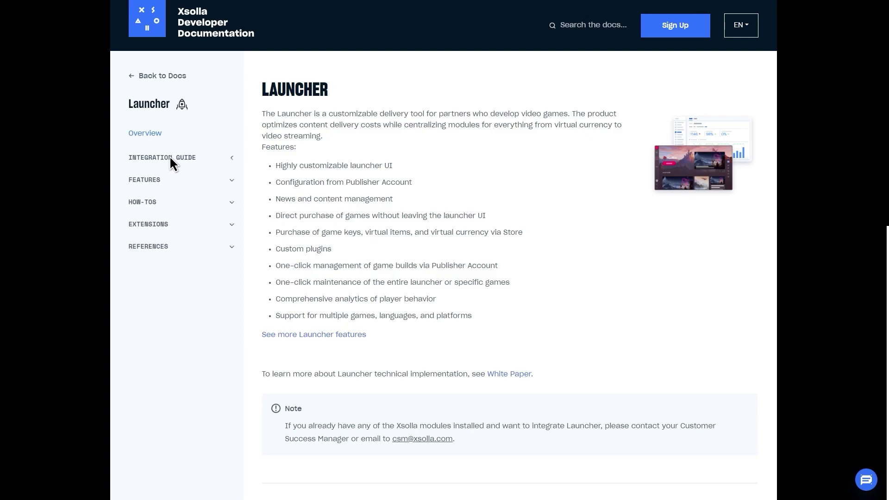
left_click(153, 182)
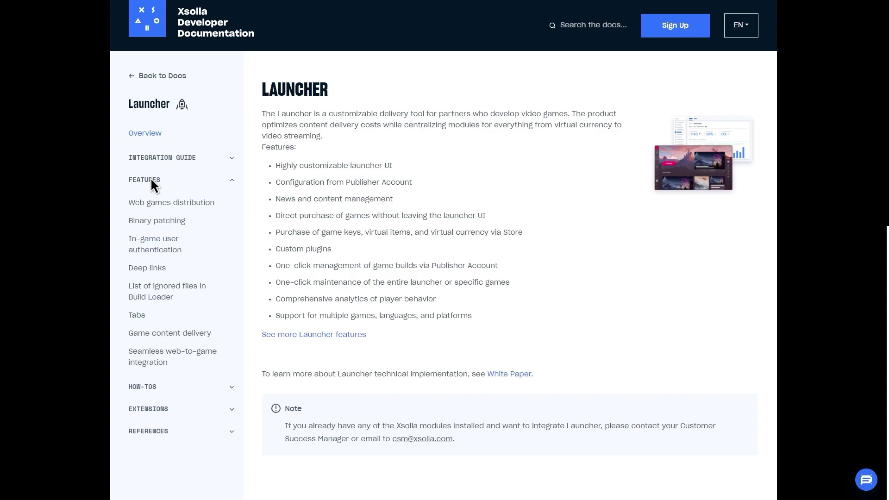
left_click(152, 182)
left_click(147, 201)
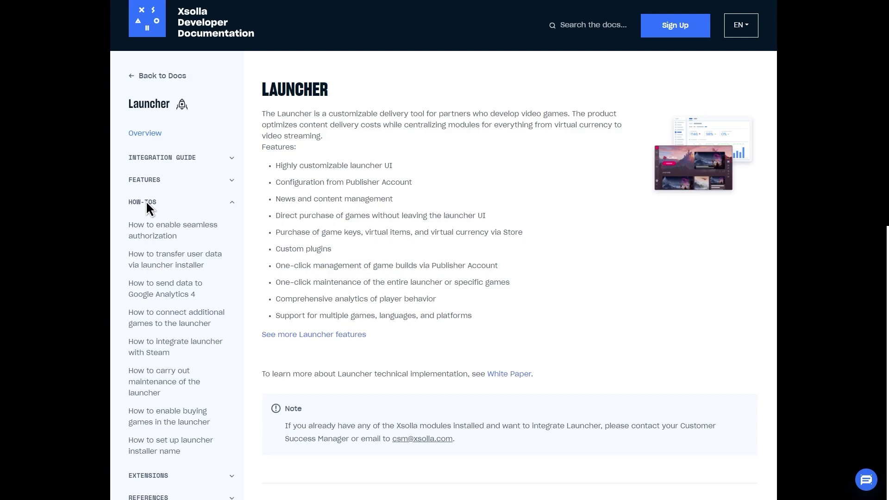
left_click(145, 201)
left_click(146, 223)
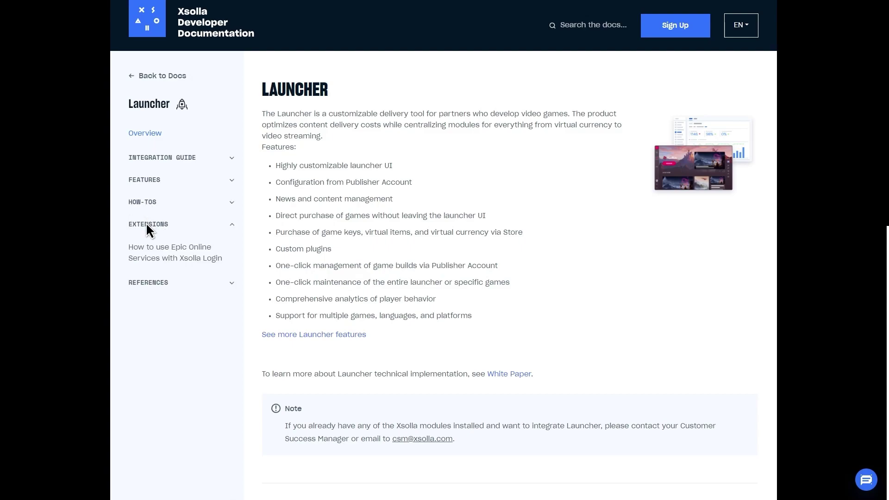
left_click(146, 223)
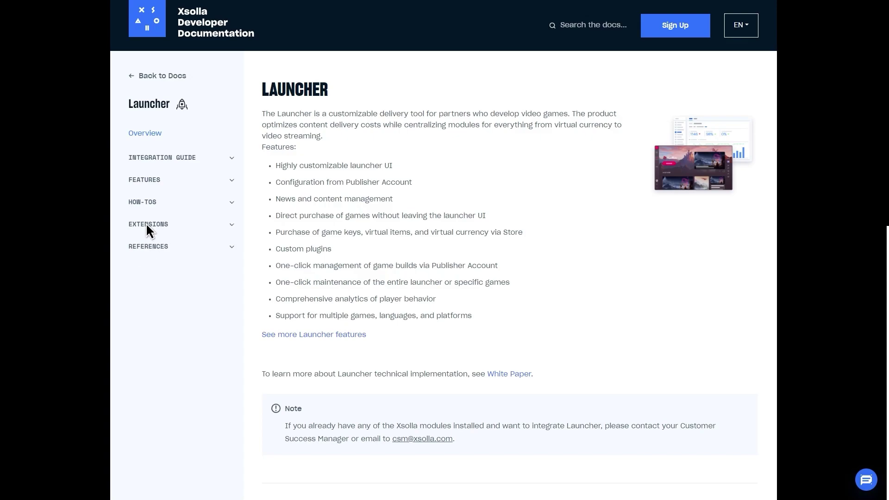
left_click(148, 248)
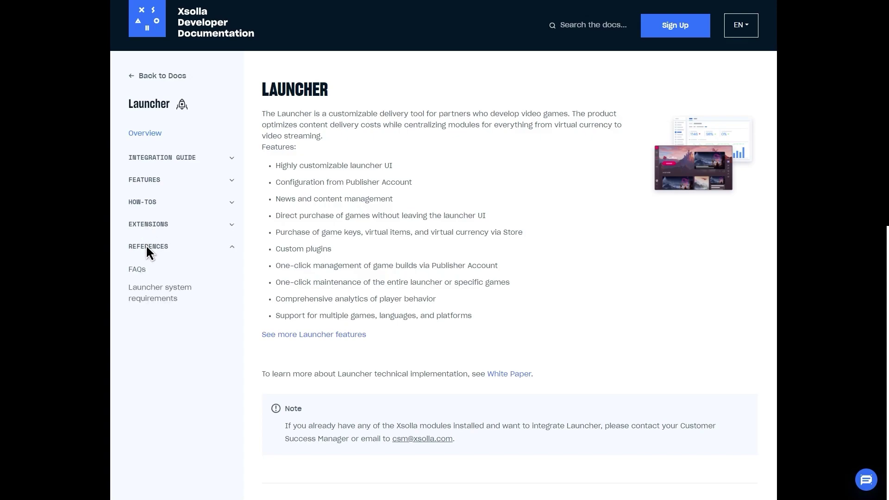